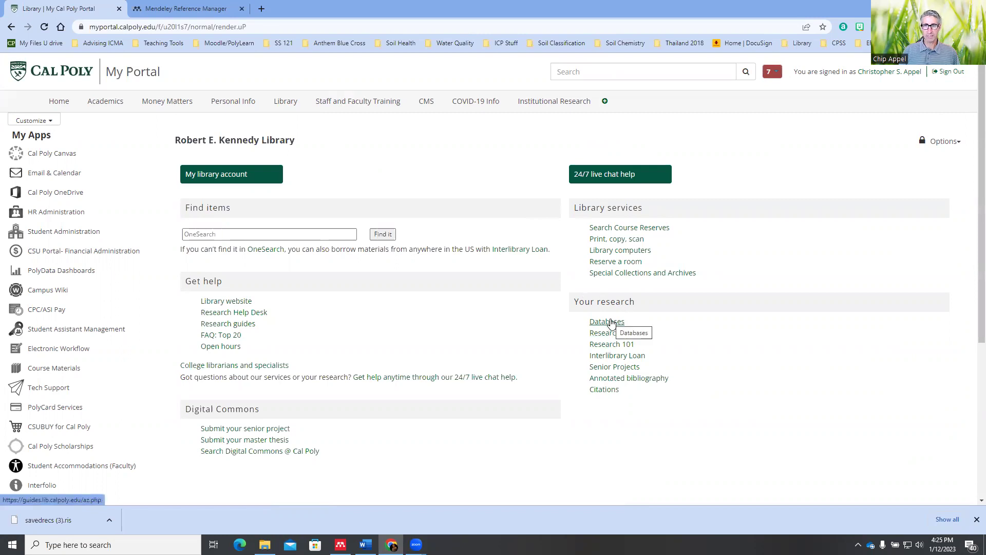
Step: Open the library's databases list and look through the alphabetical entries
click(610, 323)
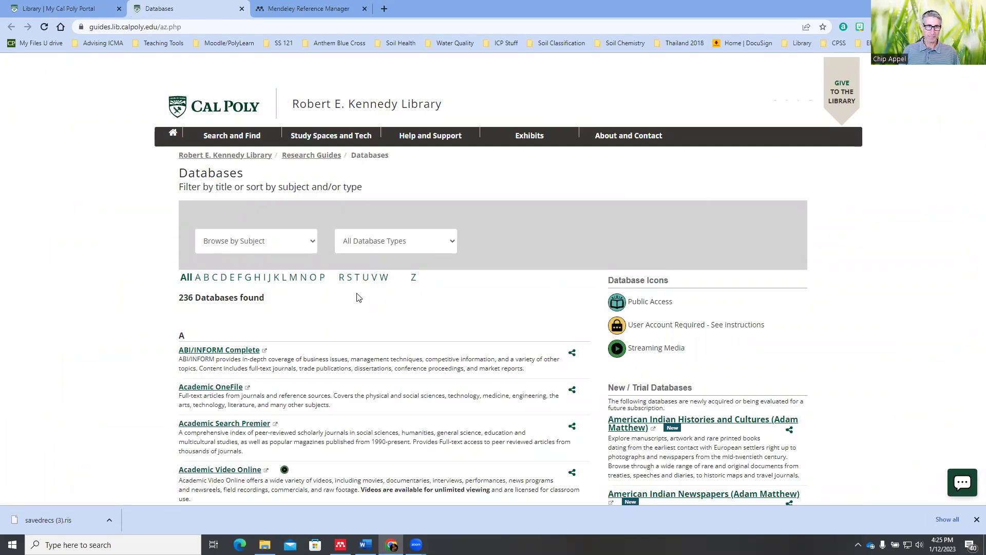
scroll(358, 297, down, 5)
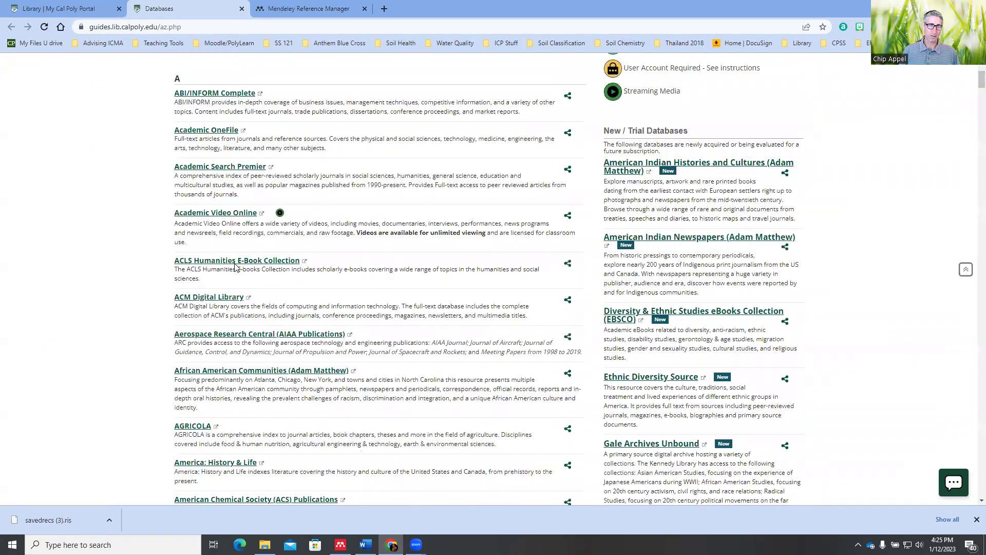
scroll(235, 266, down, 7)
scroll(245, 281, down, 2)
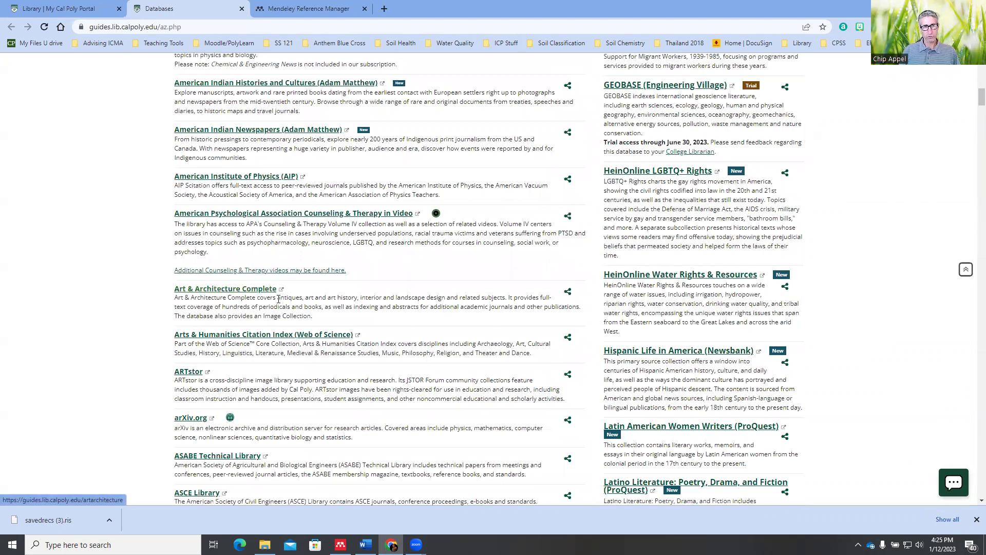
scroll(274, 296, down, 2)
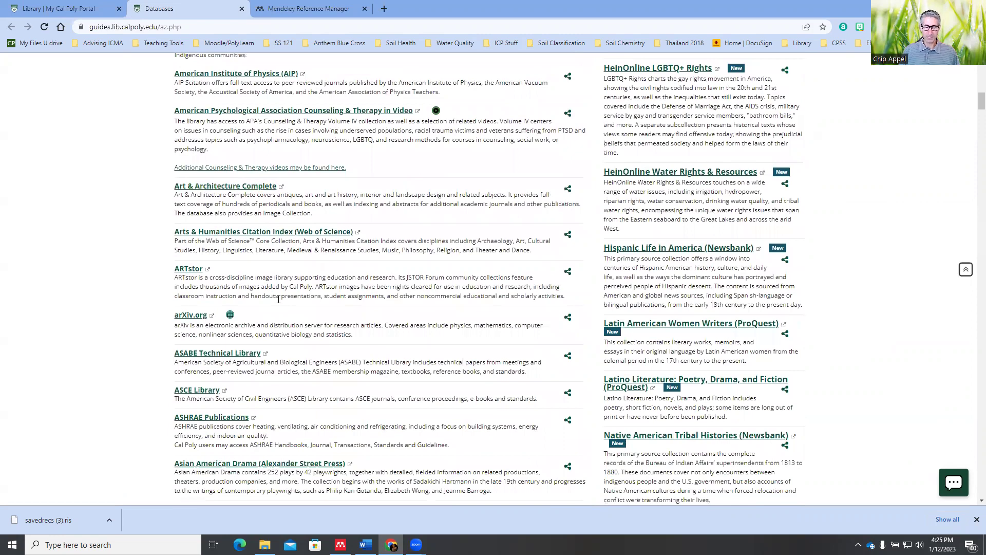
scroll(283, 322, down, 8)
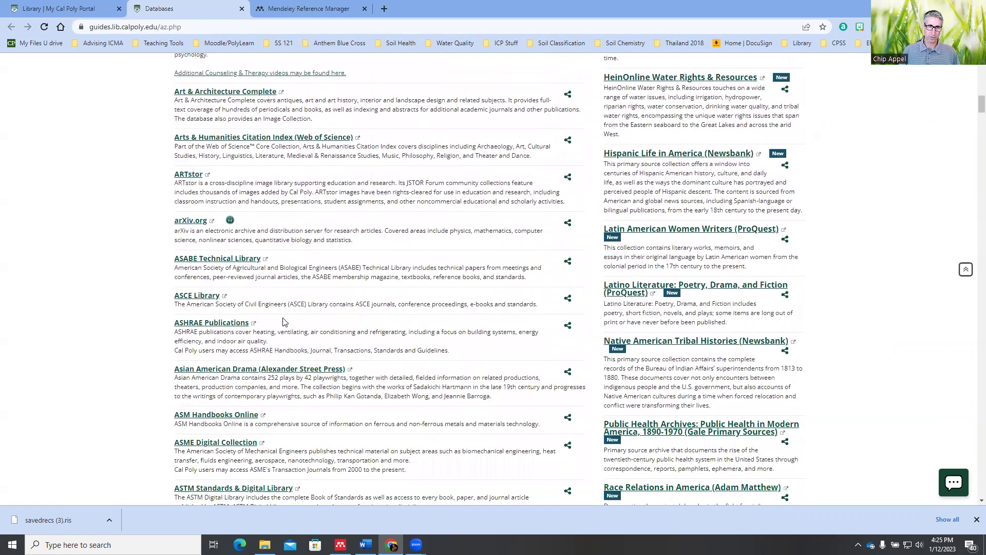
scroll(283, 322, down, 3)
scroll(283, 320, up, 13)
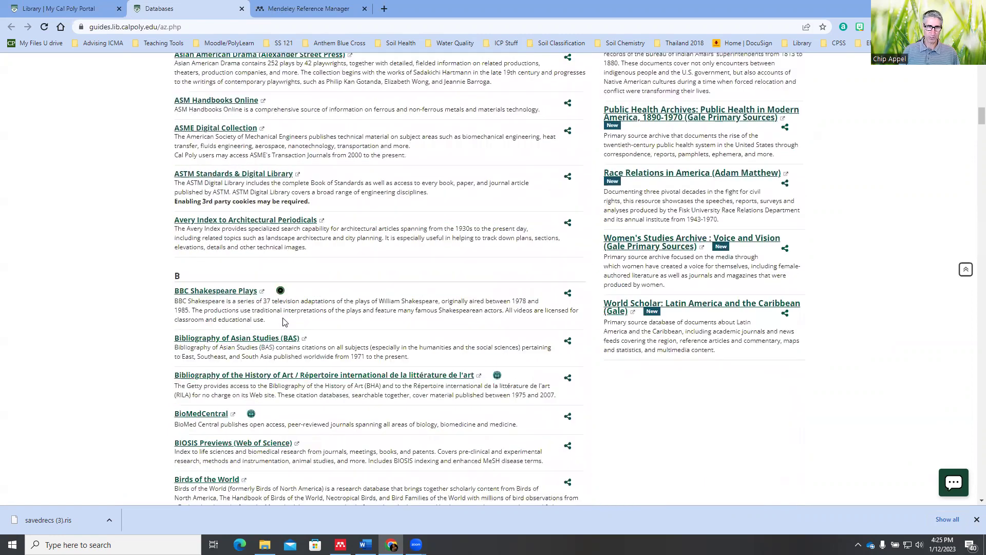
scroll(280, 315, up, 8)
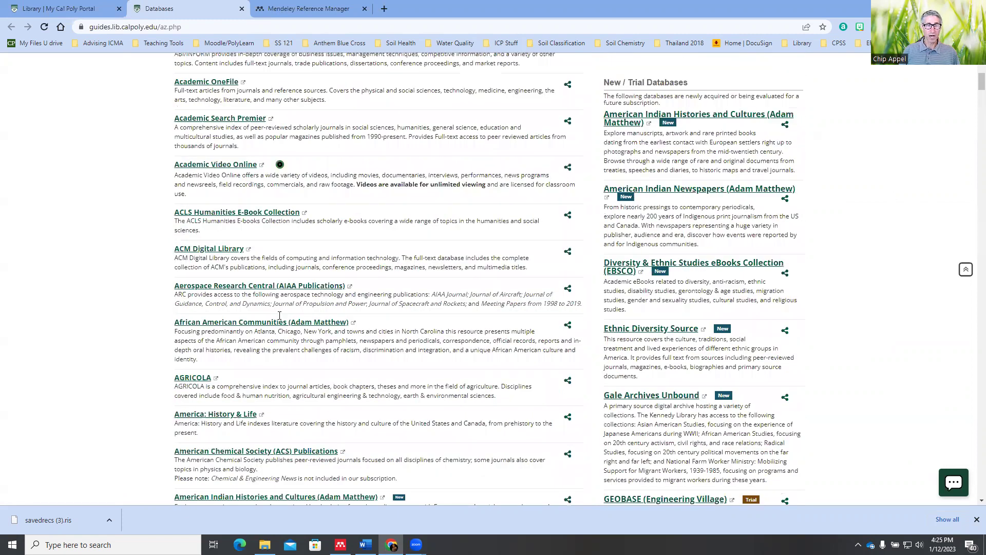
scroll(279, 315, up, 6)
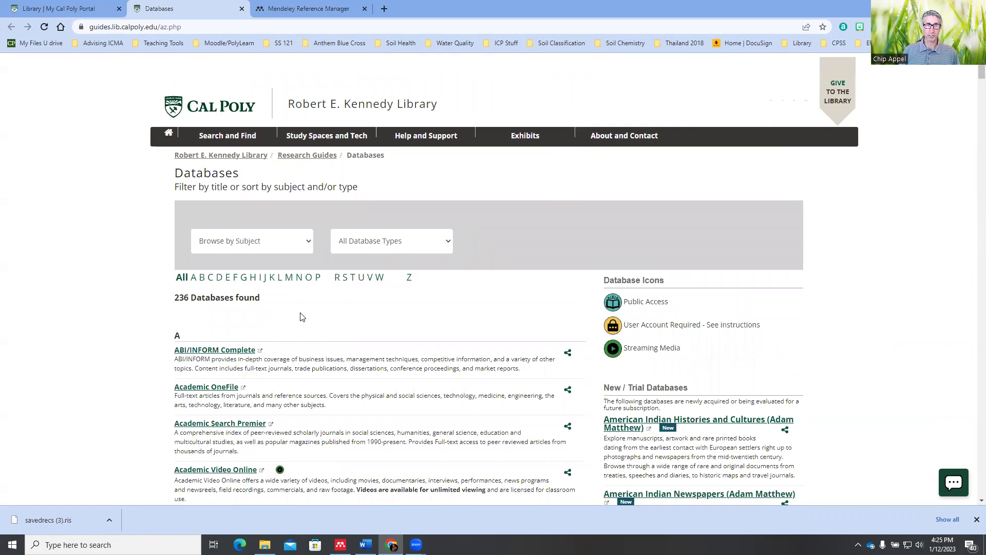
Step: Open the Natural Resources Management & Environmental Sciences research guide by subject and launch its Web of Science (Core Collection) database
click(322, 157)
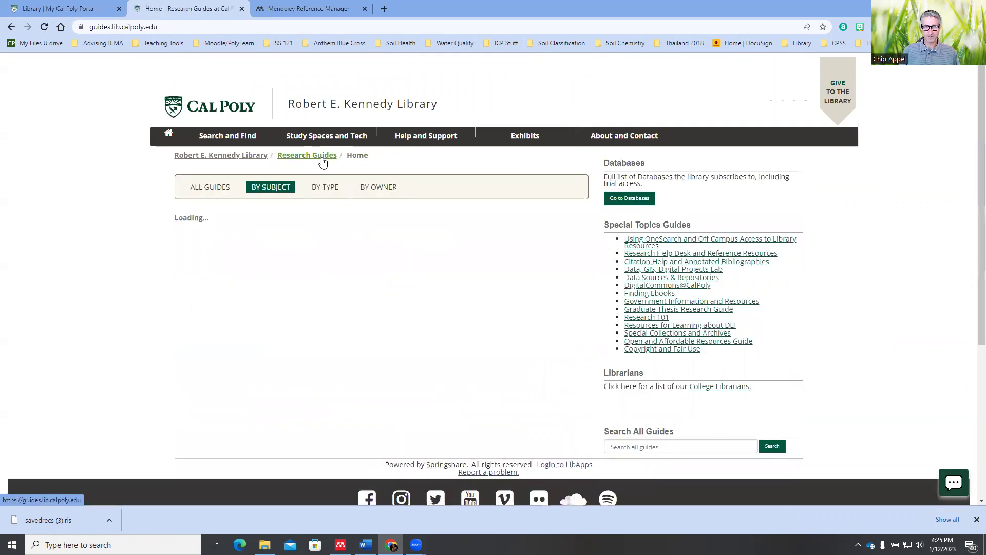
scroll(517, 296, down, 5)
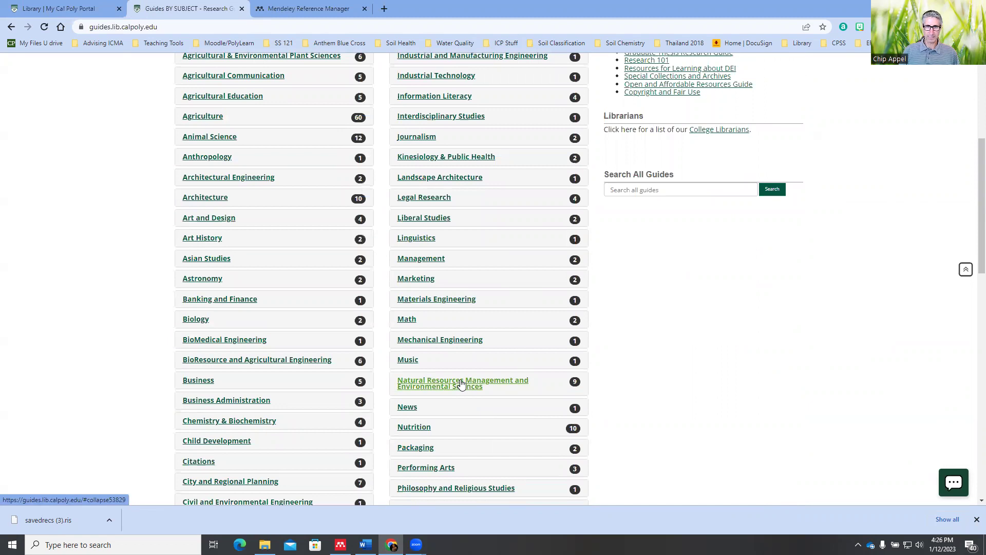
click(460, 384)
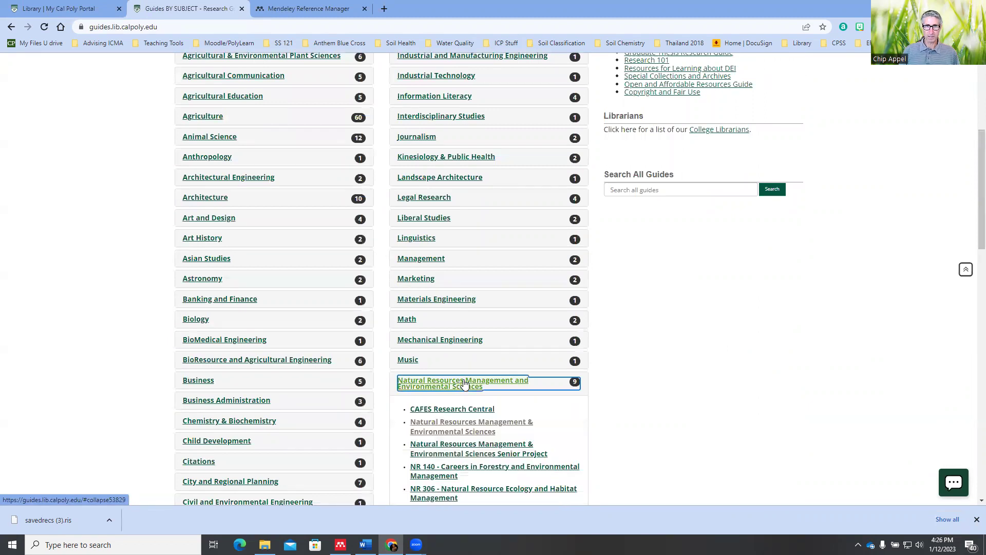
click(465, 426)
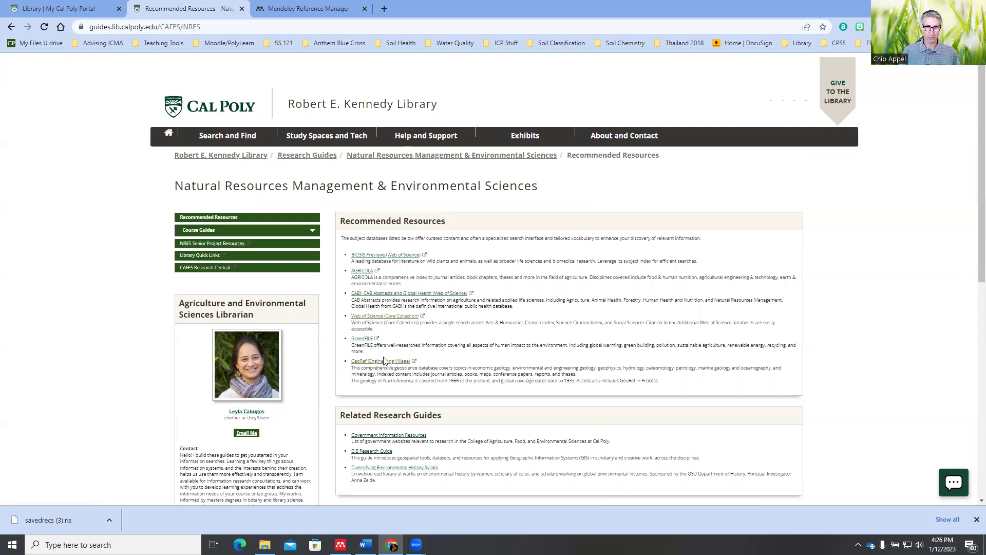
click(390, 315)
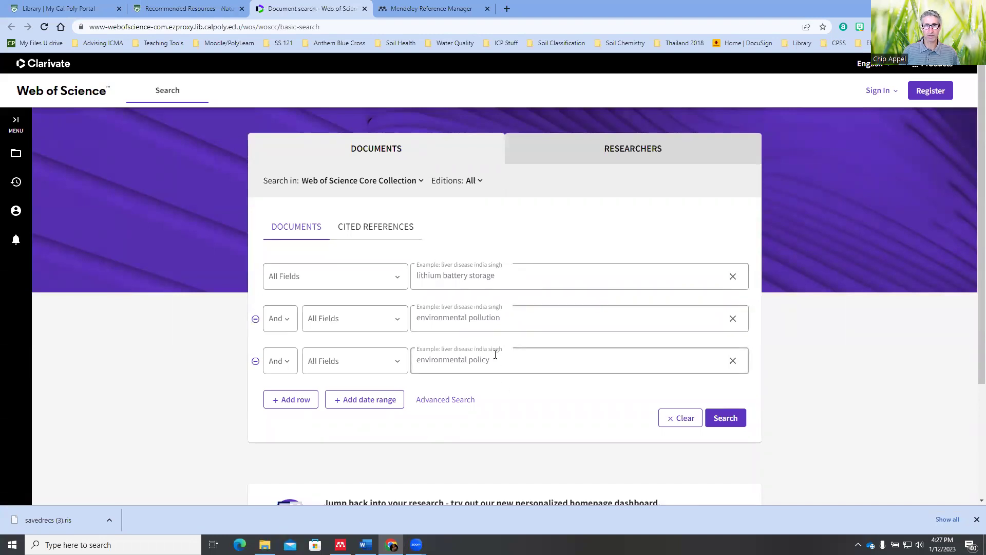
click(295, 402)
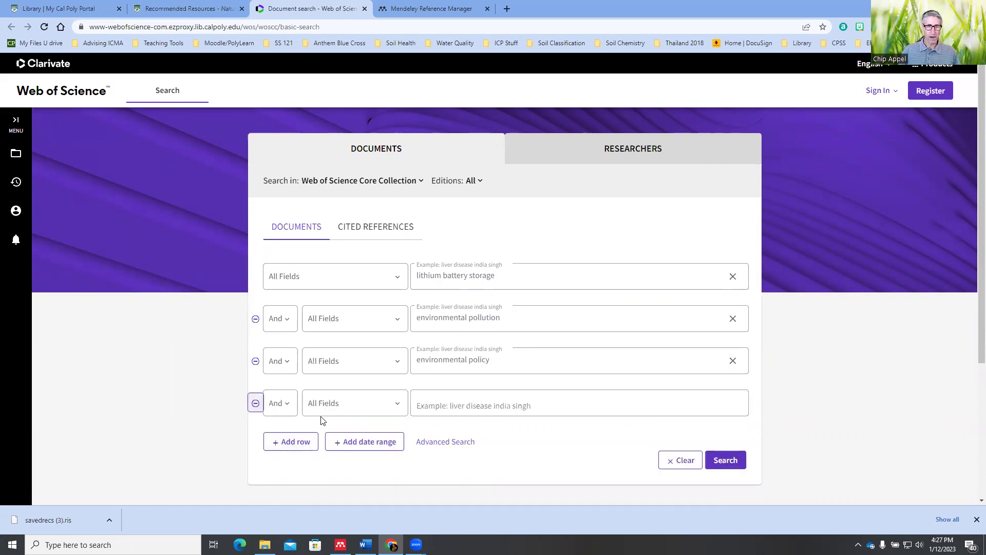
scroll(359, 375, down, 2)
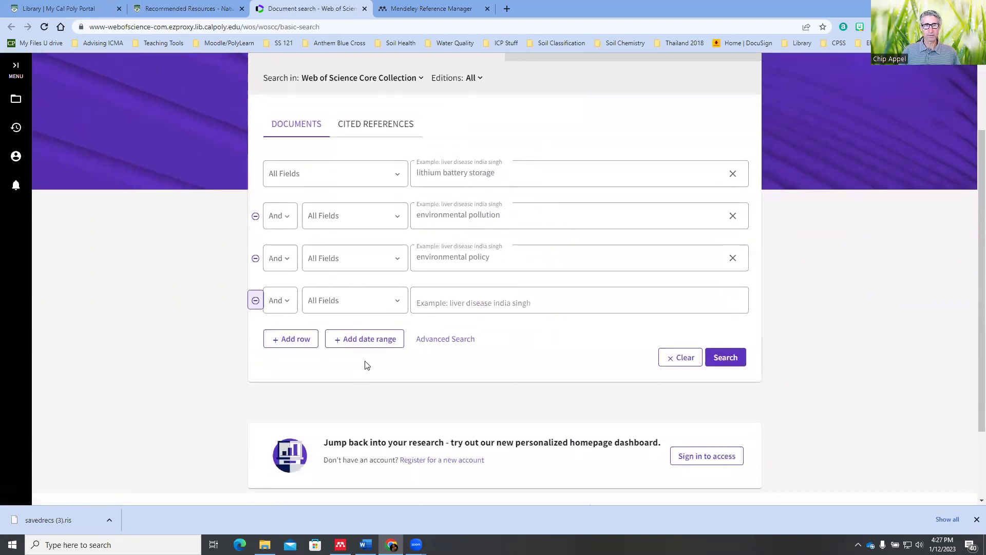
click(399, 305)
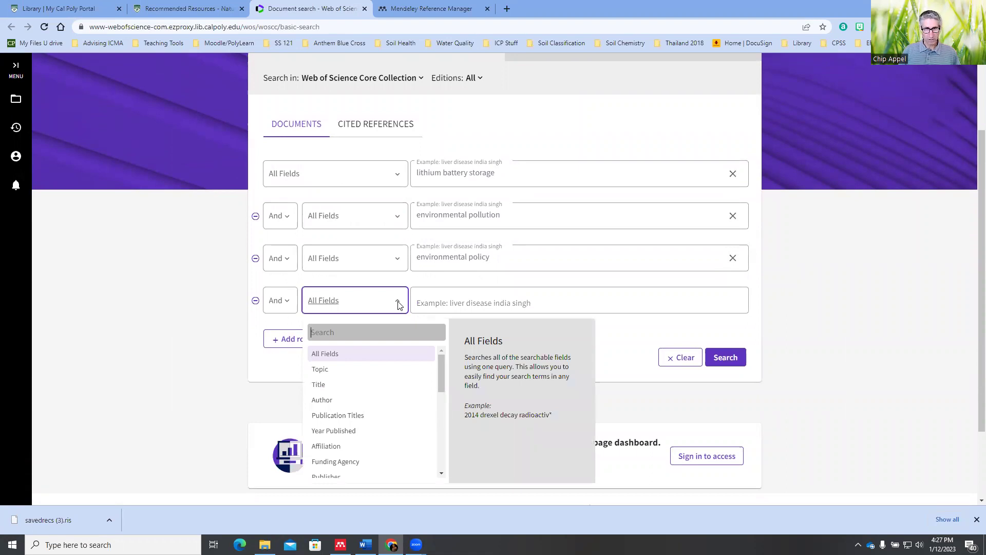
click(261, 326)
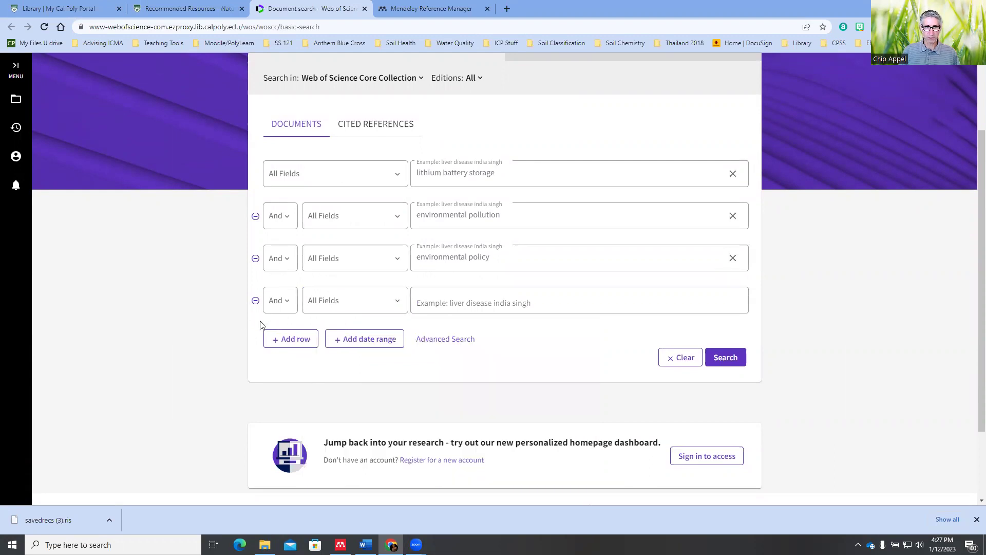
click(255, 300)
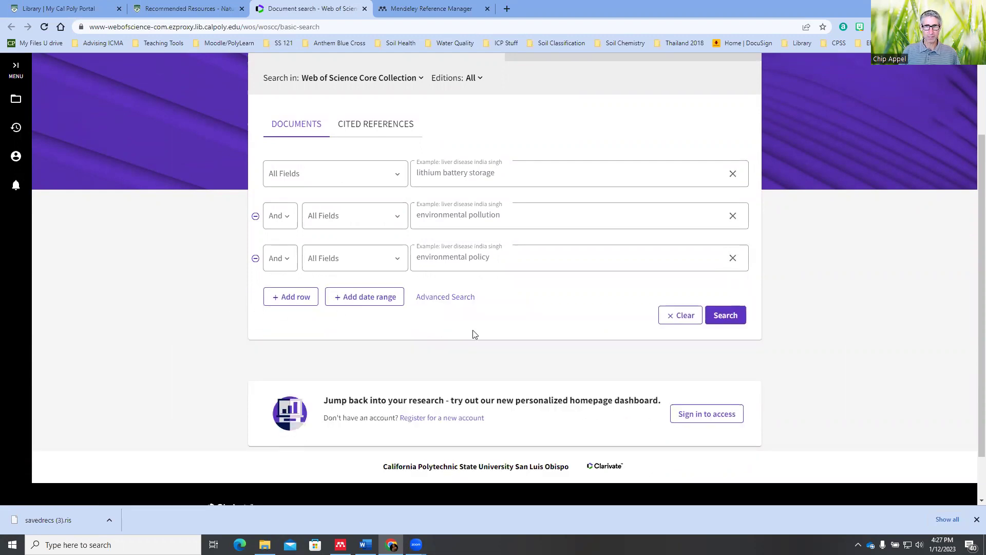
Step: Run the search for lithium battery storage, environmental pollution and environmental policy, and exclude the Article document type from the results
click(734, 320)
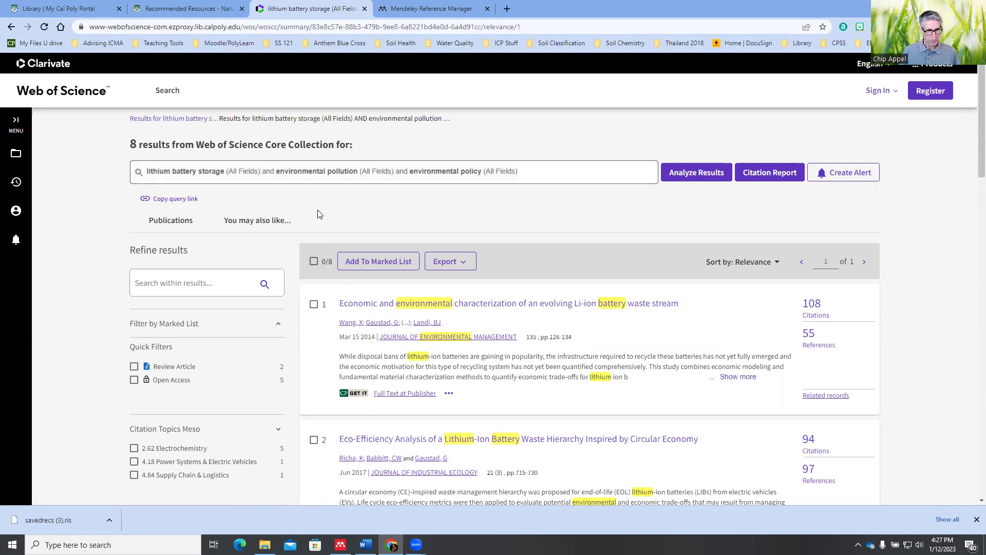
scroll(300, 218, down, 2)
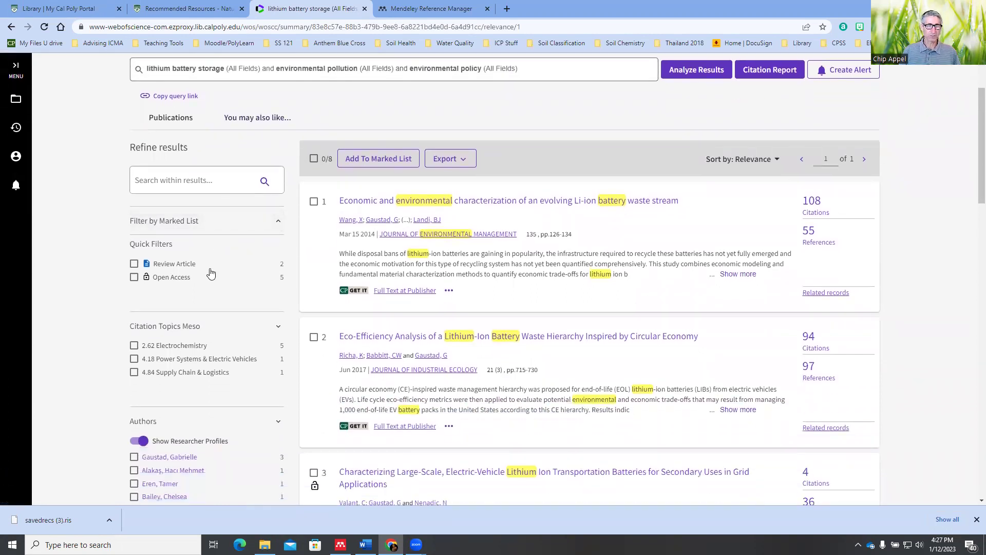
scroll(210, 267, down, 3)
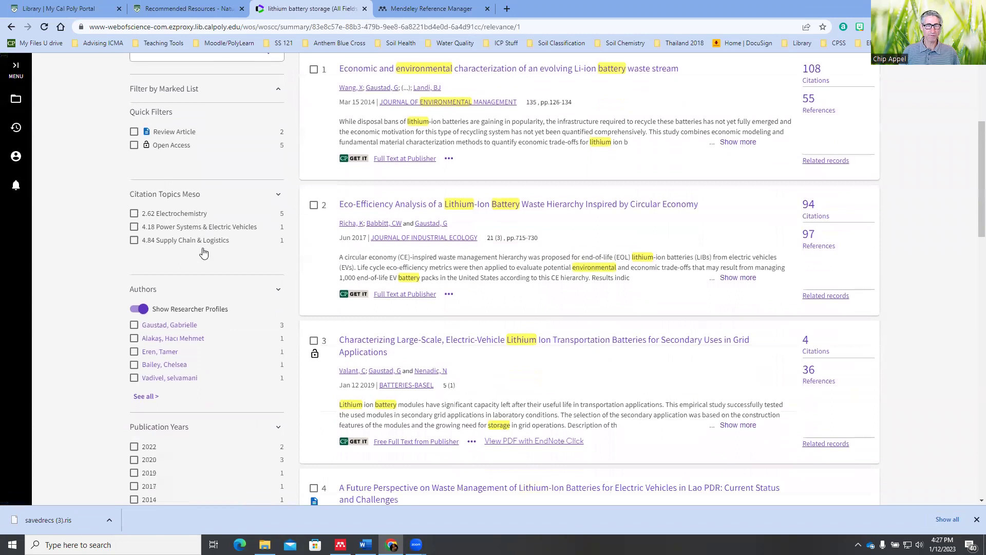
scroll(203, 252, down, 2)
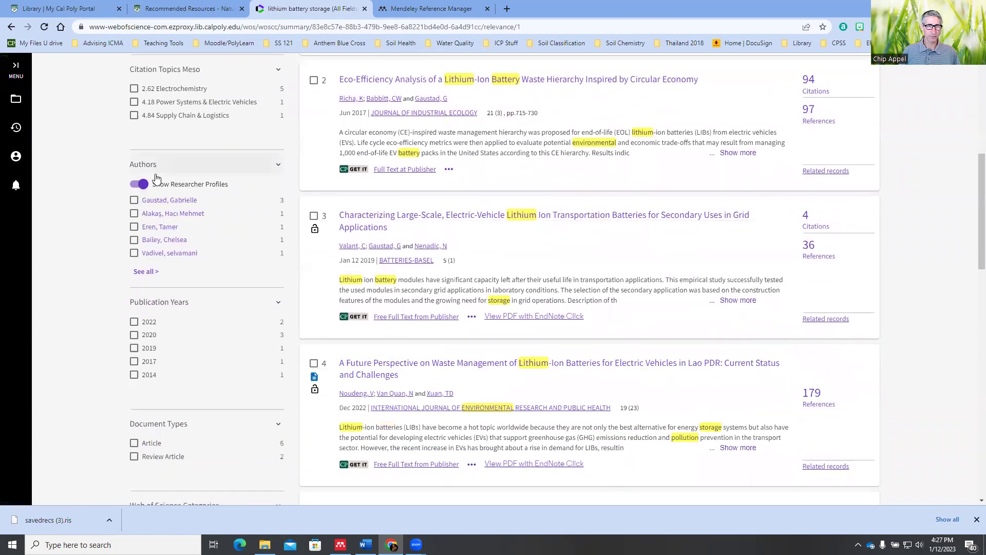
scroll(198, 315, down, 2)
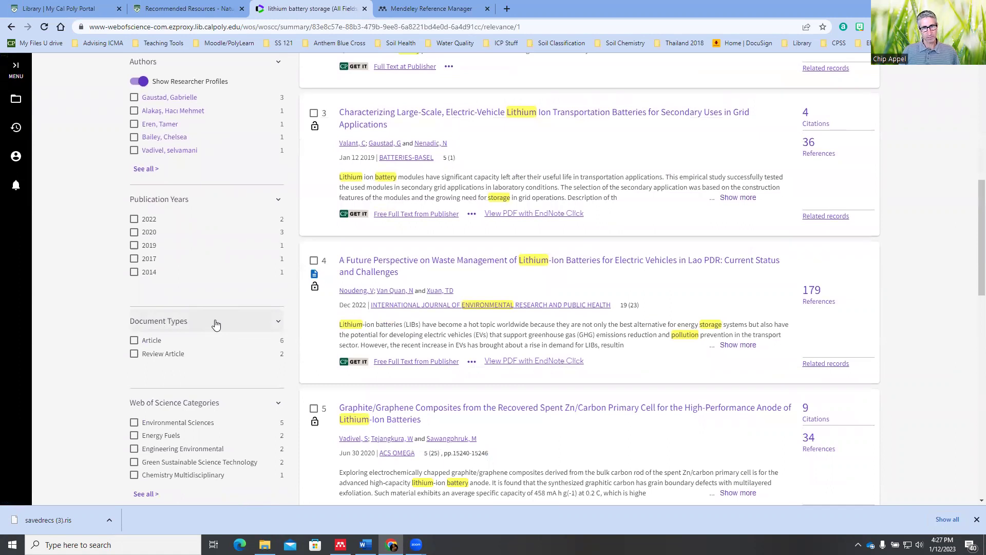
scroll(215, 323, down, 1)
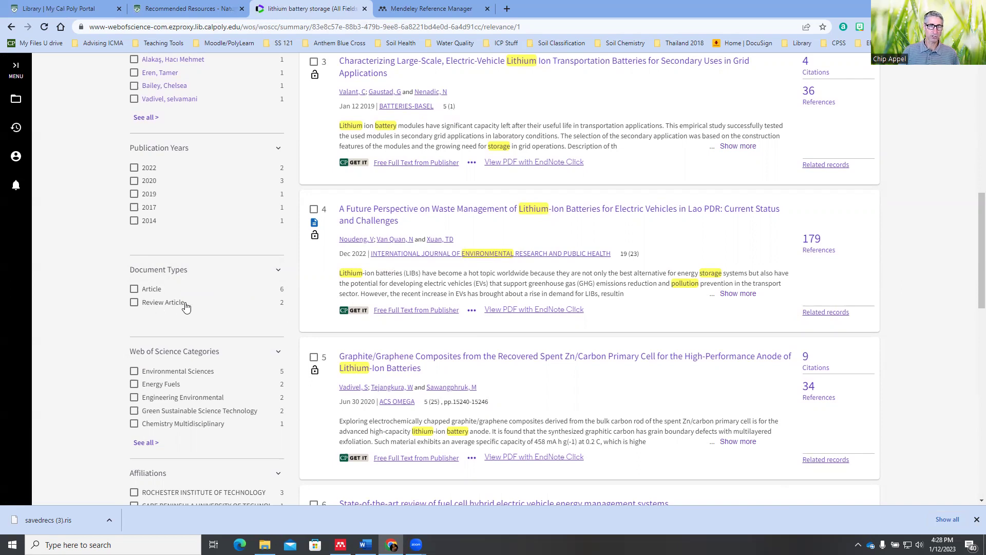
click(134, 289)
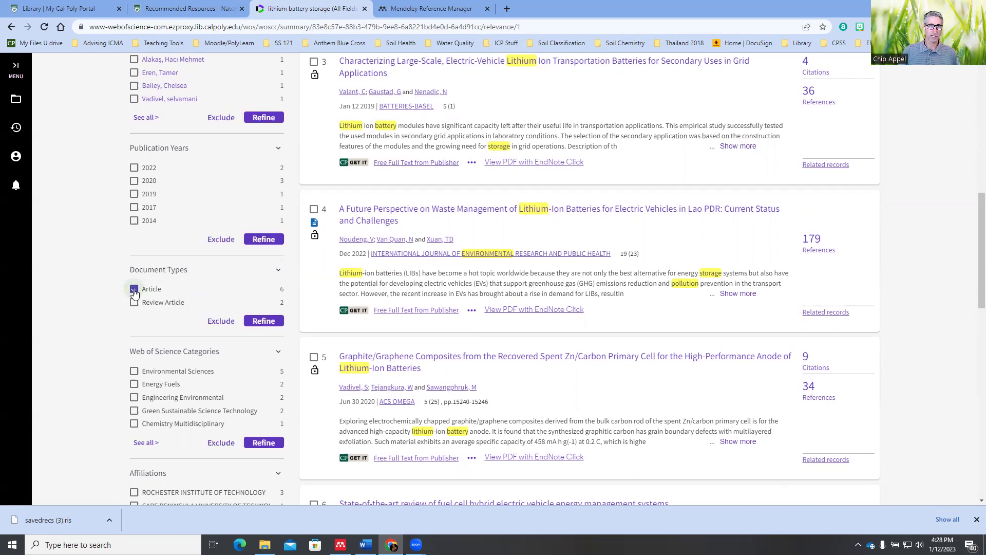
click(221, 321)
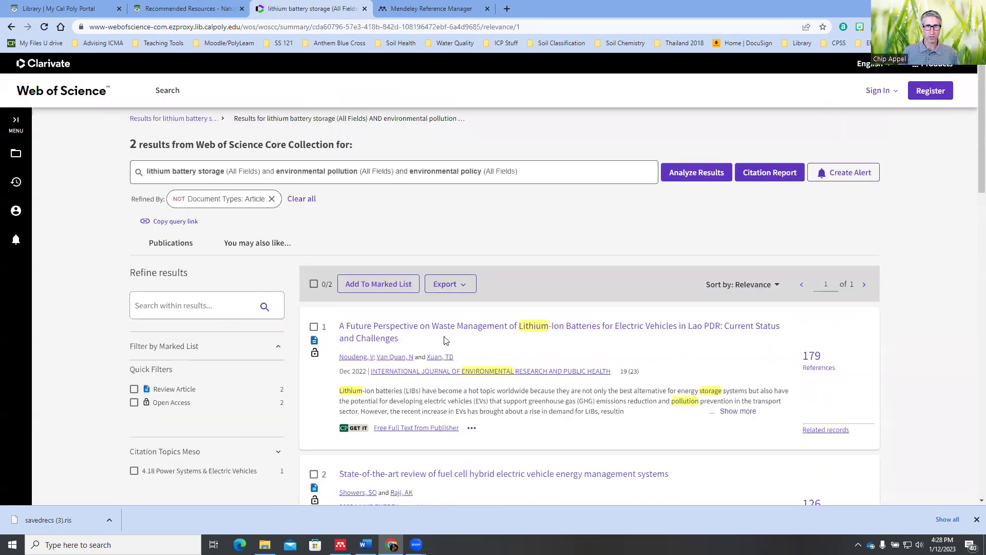
Step: Select both remaining search results and export them as a RIS file with Full Record content
scroll(443, 340, down, 2)
scroll(445, 340, down, 1)
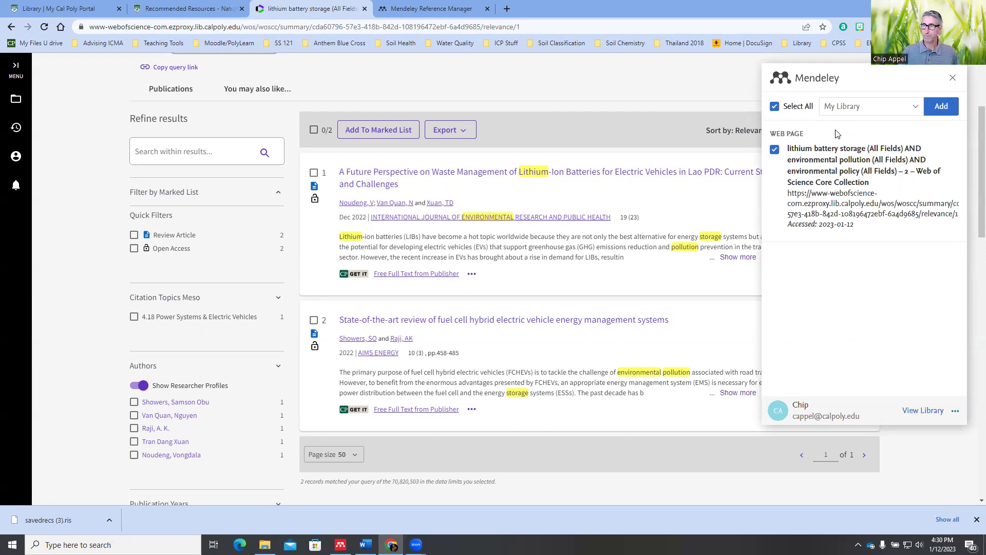
click(953, 80)
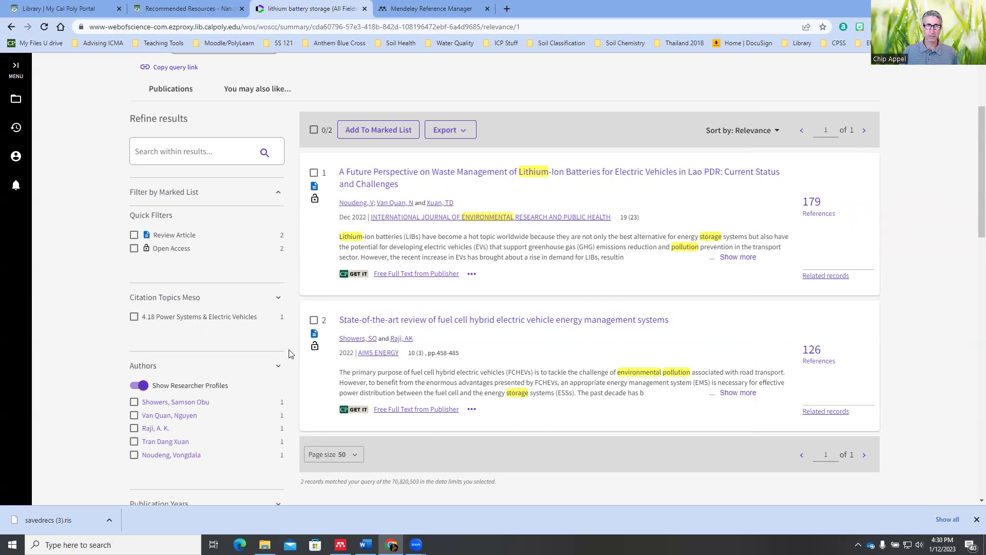
click(314, 172)
click(314, 320)
click(464, 132)
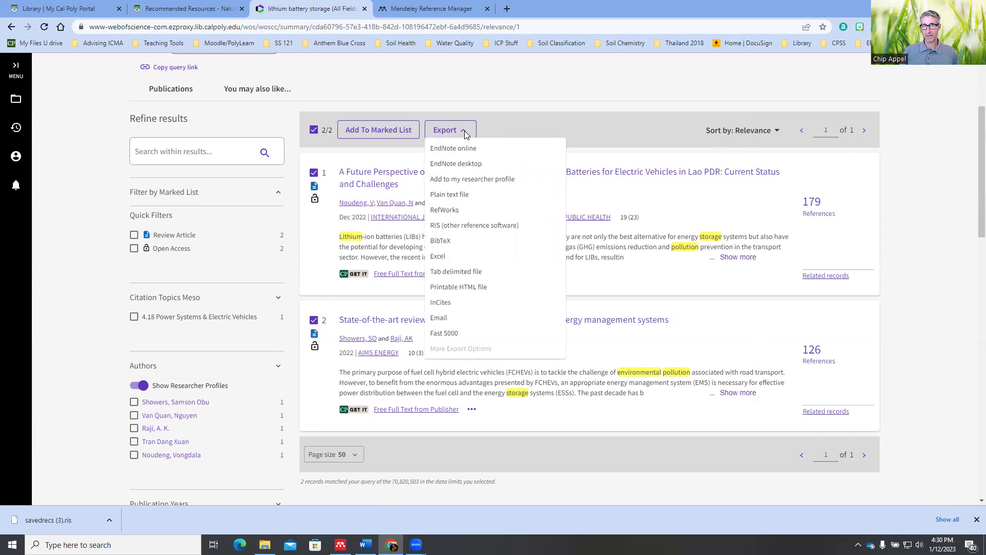
click(469, 230)
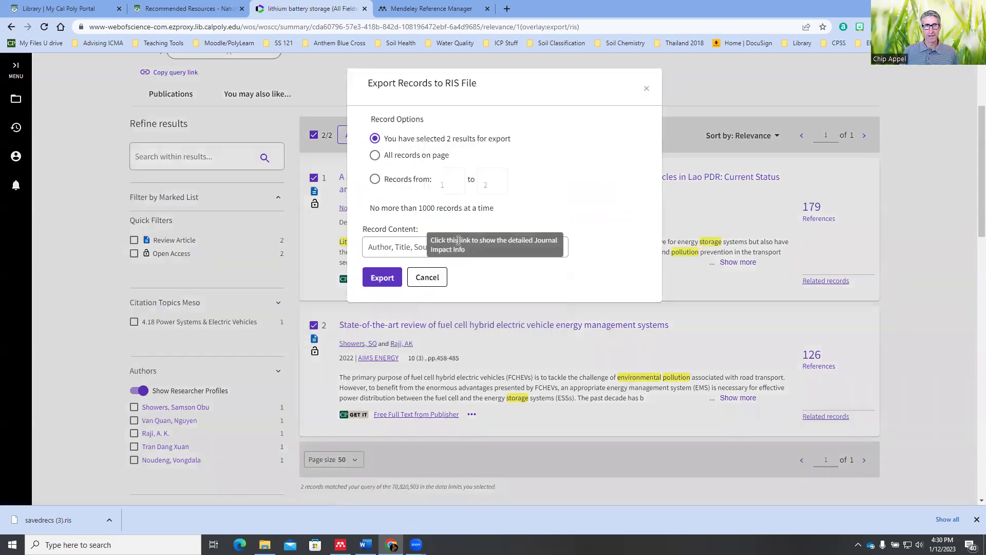
click(554, 248)
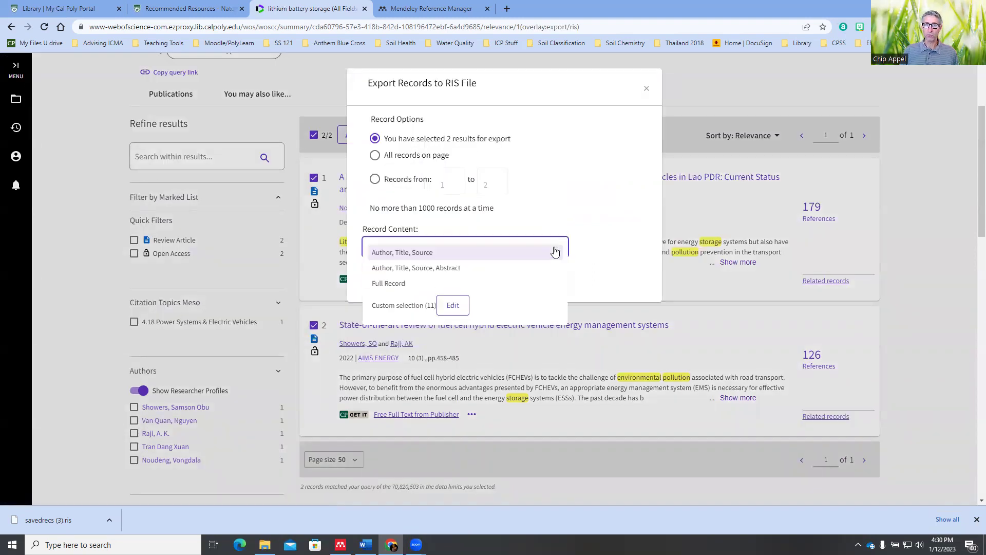
click(531, 284)
click(383, 278)
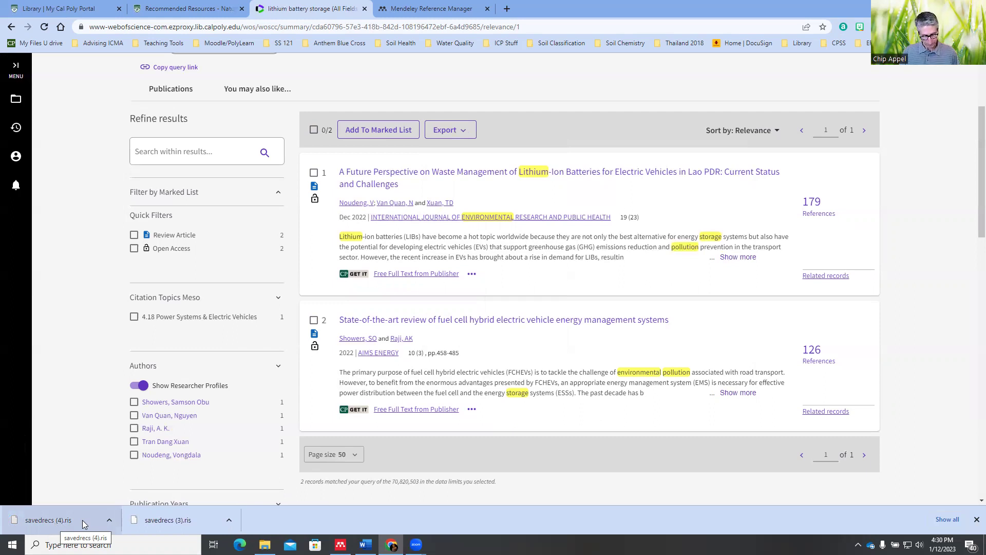
Step: Switch to Mendeley Reference Manager and display all references in the library
key(alt+Tab)
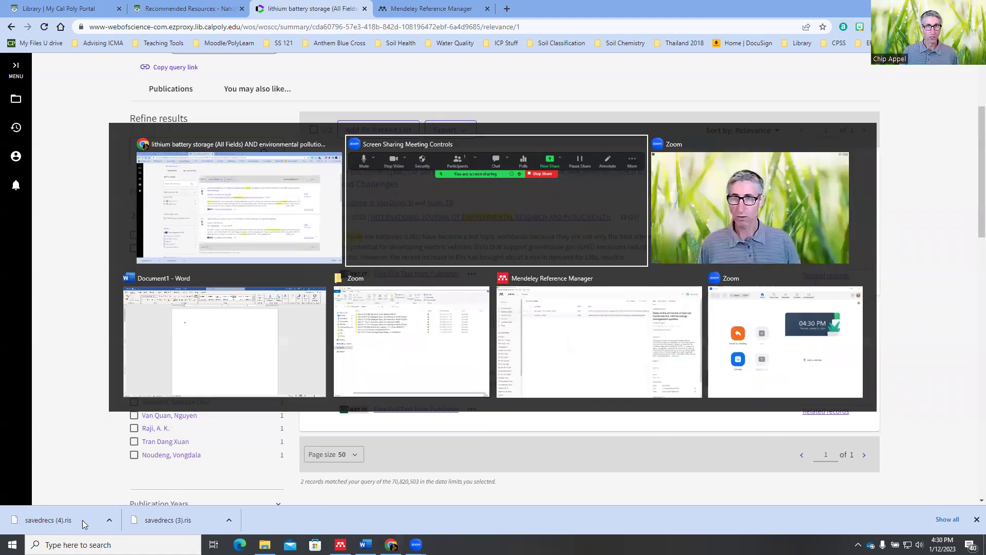
key(alt+Tab)
key(alt+Tab)
key(alt+Tab)
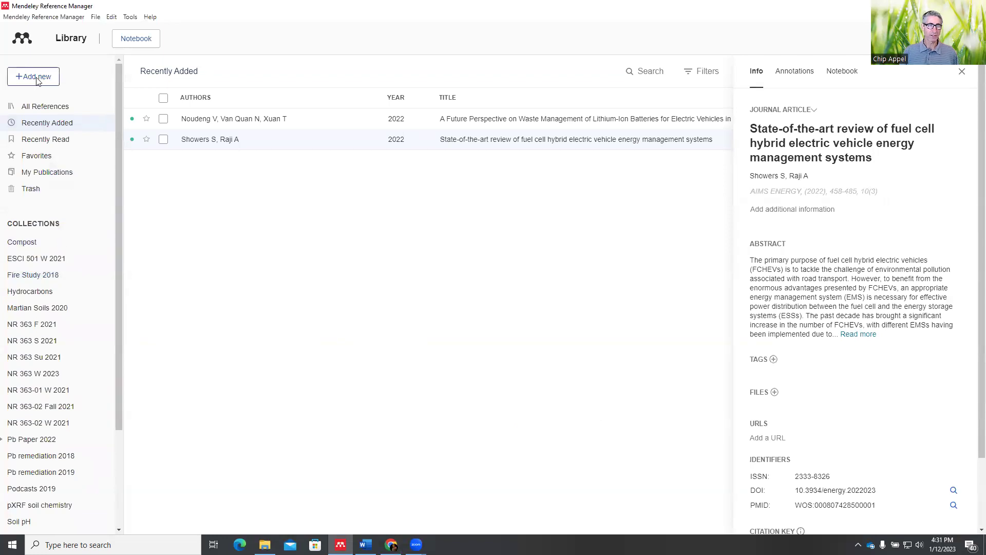
click(32, 106)
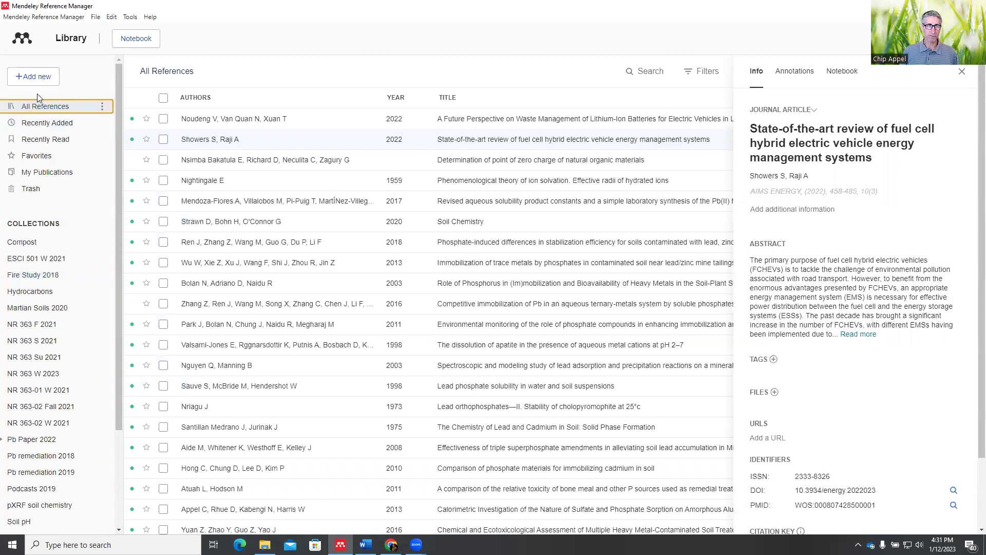
Step: Import the savedrecs (4).ris file from the Downloads folder into the reference library, showing all file types to find it
click(36, 78)
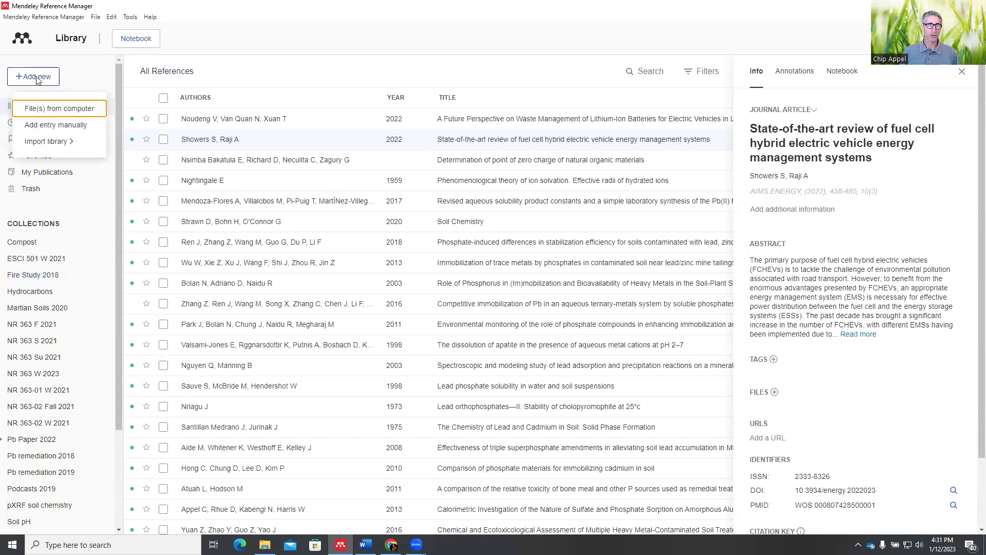
click(52, 114)
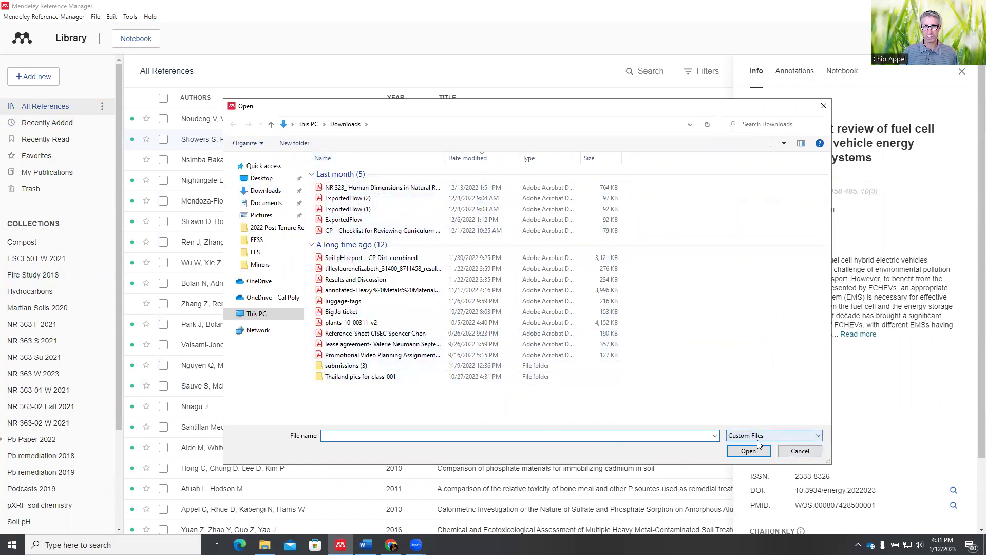
click(819, 435)
click(789, 454)
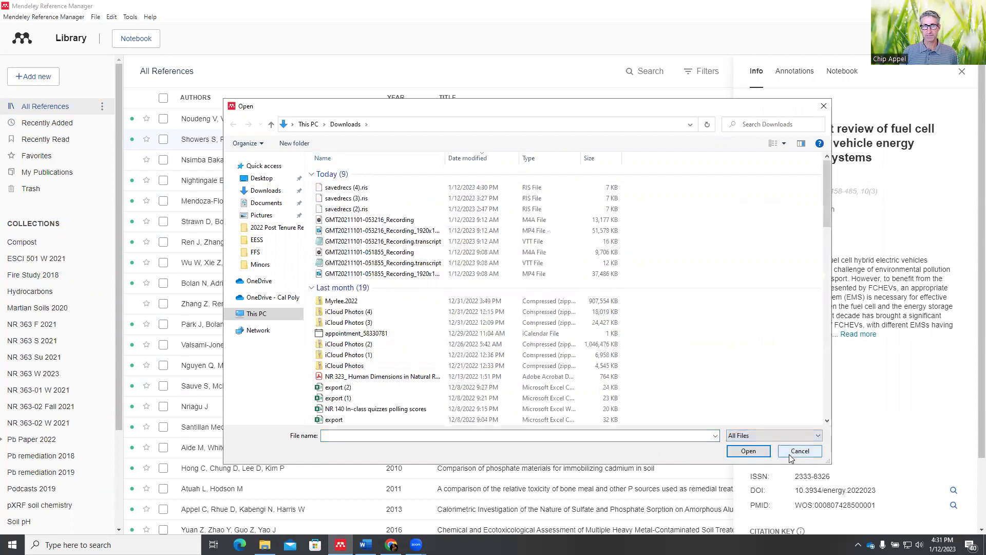
click(357, 190)
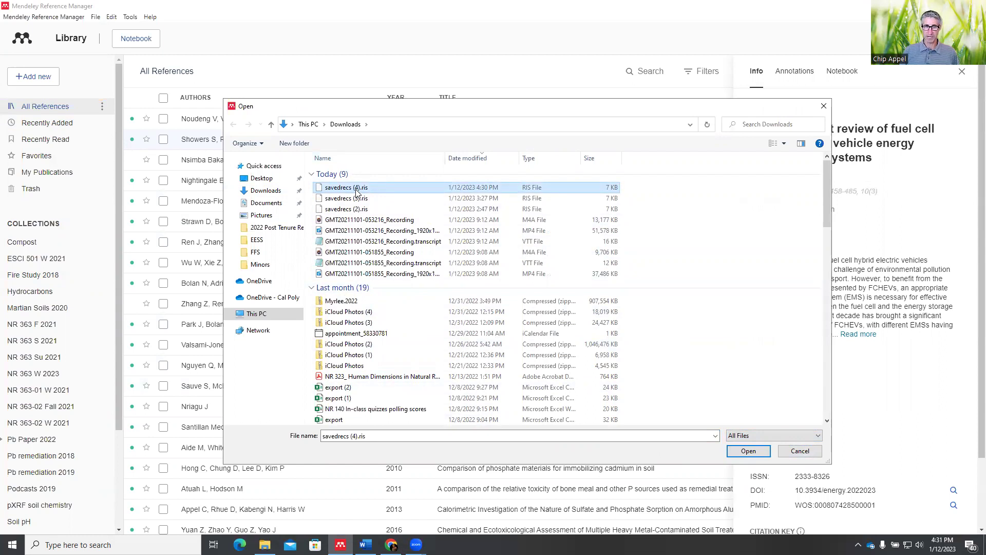
click(736, 451)
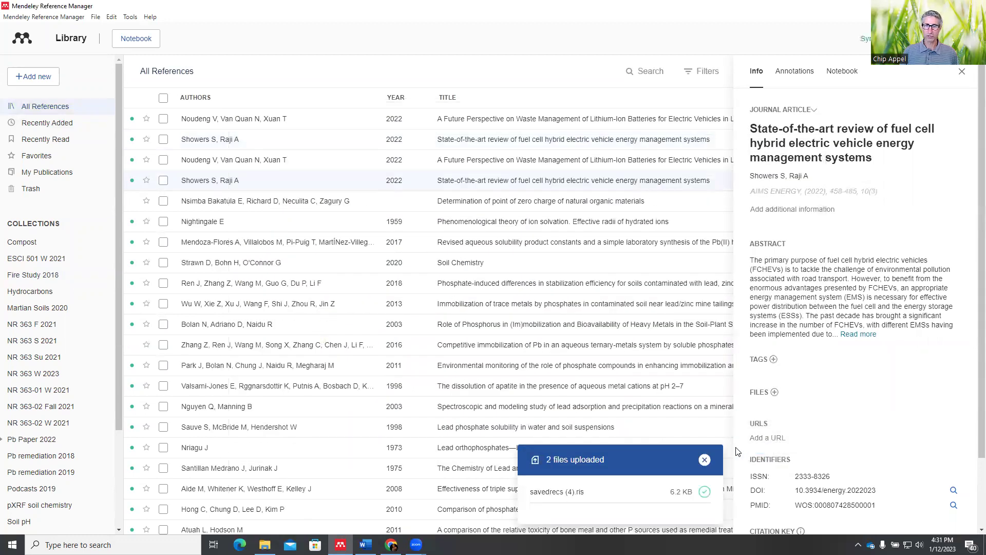
click(704, 459)
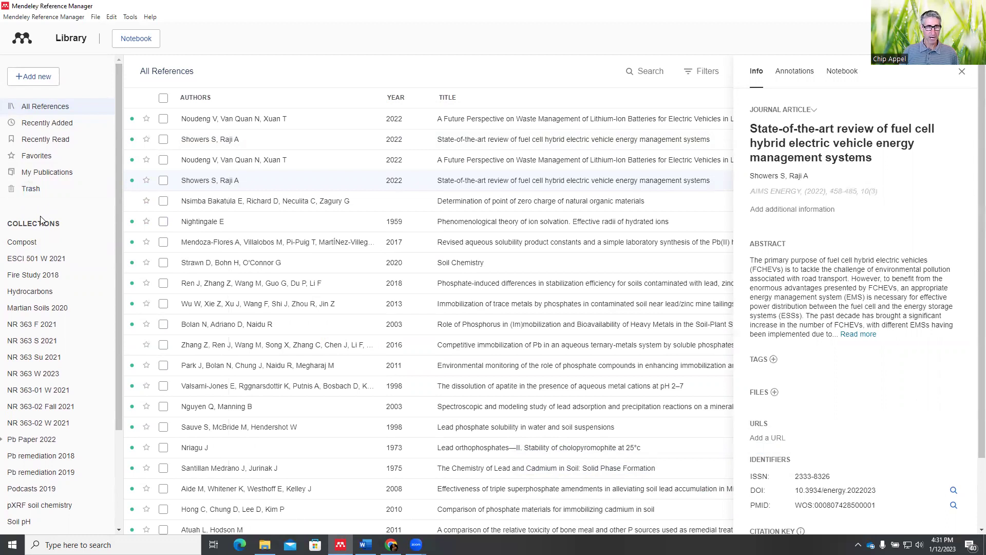
Step: Create a new collection named "Today's refs"
drag(117, 229, 115, 343)
click(44, 466)
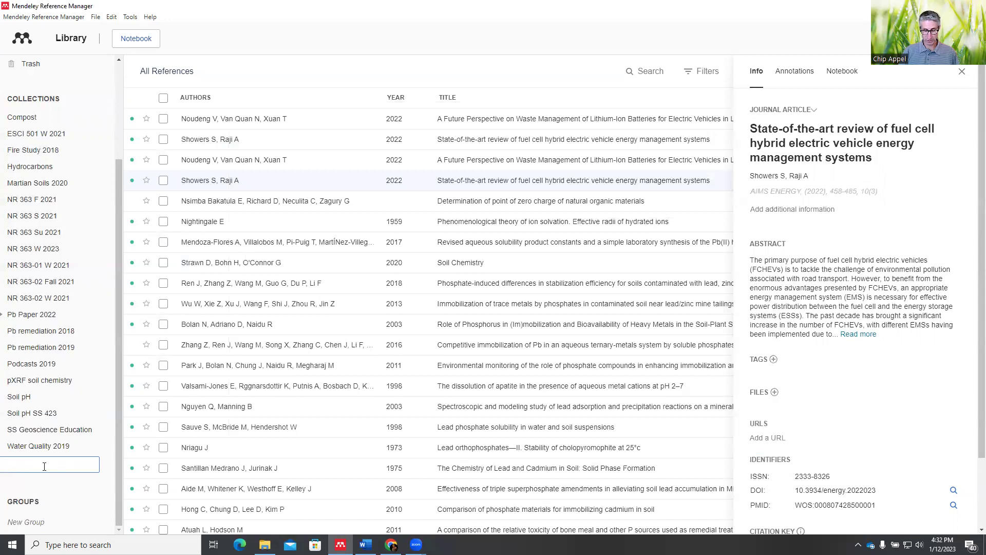
text(T)
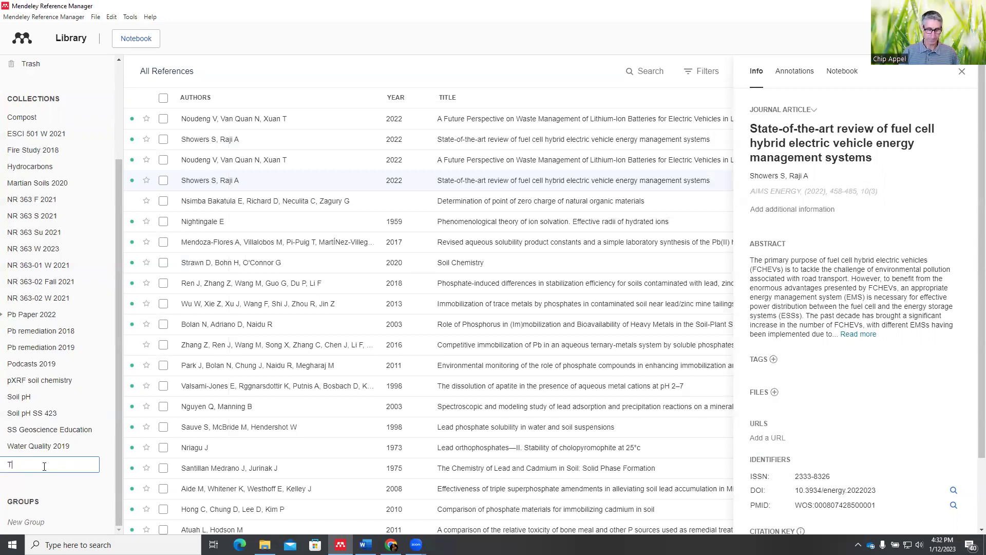
text(looday's re)
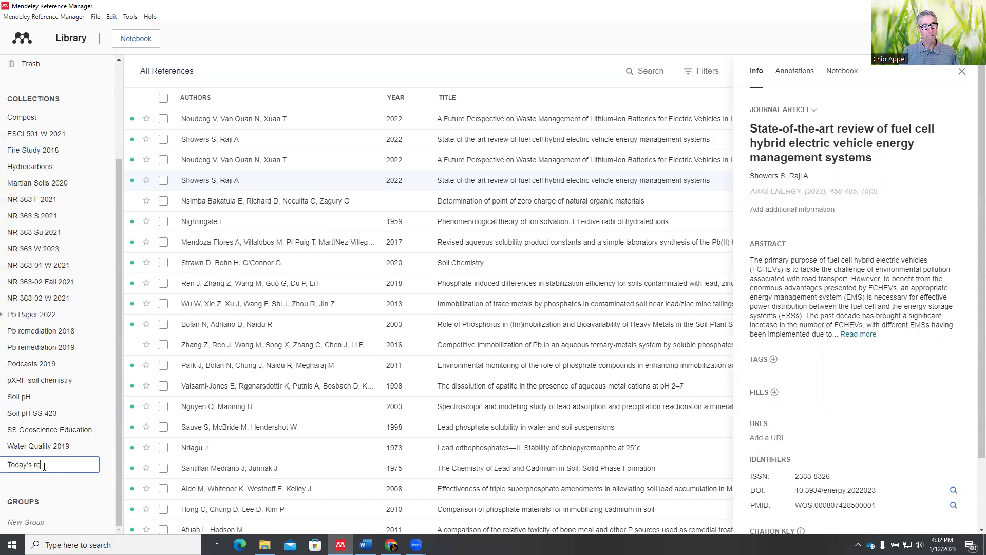
text(f)
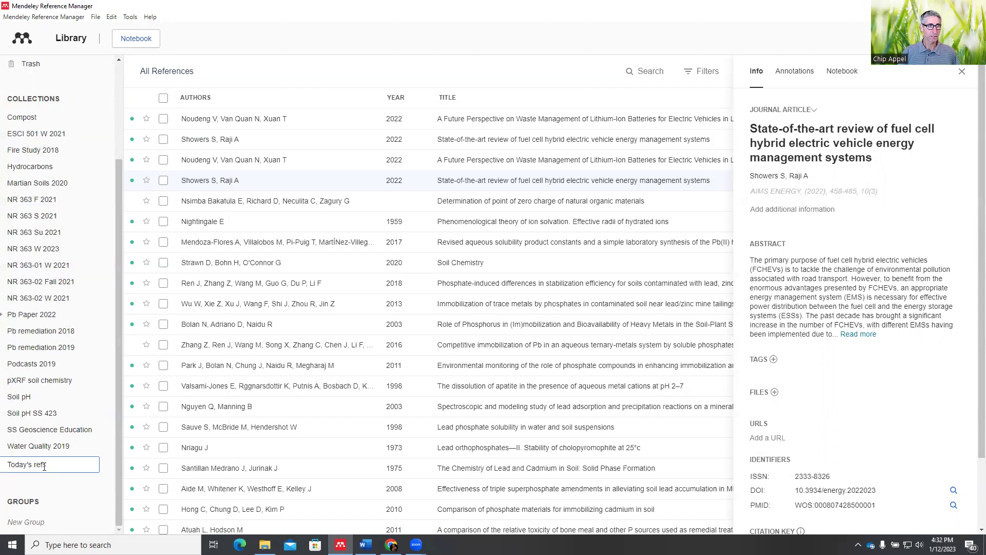
text(s)
key(Return)
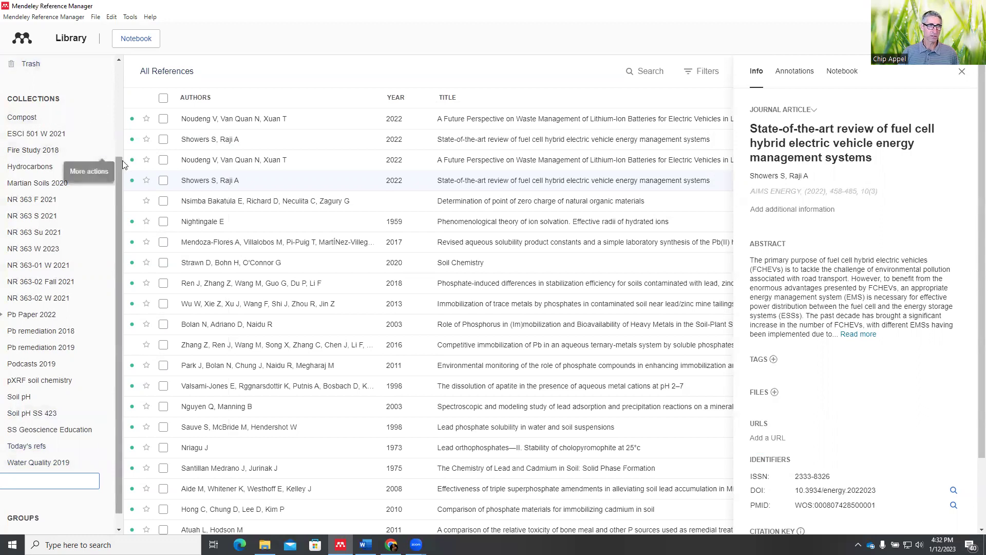
Step: Add the first two recently added references, on lithium-ion battery waste and fuel cell vehicles, to the Today's refs collection and display that collection
scroll(118, 162, up, 3)
click(49, 125)
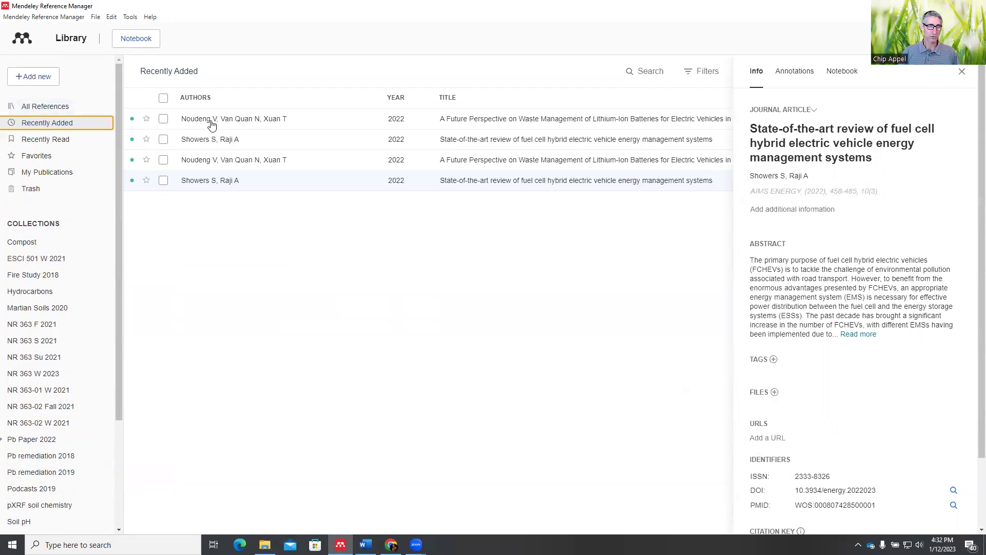
drag(118, 237, 117, 352)
drag(235, 121, 51, 397)
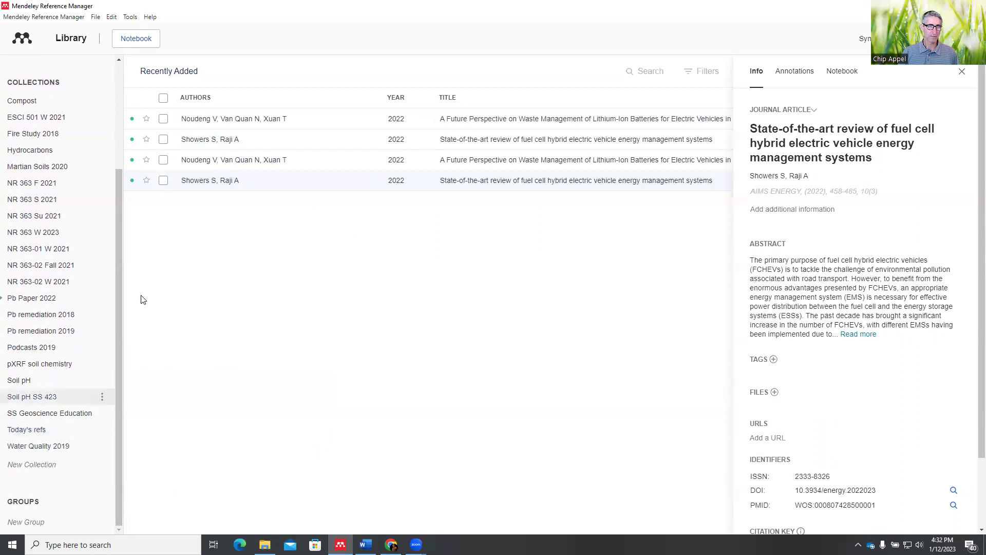
drag(209, 137, 70, 440)
click(39, 433)
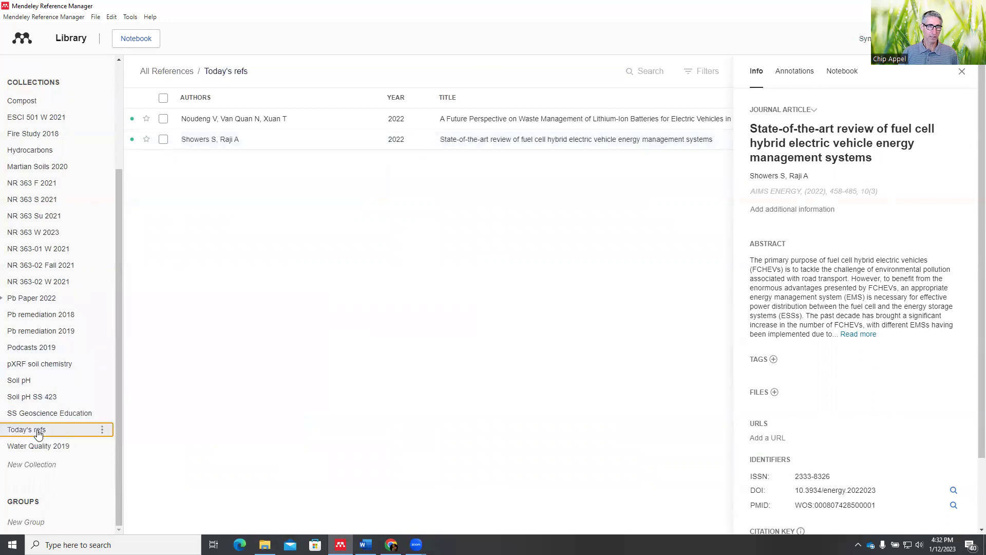
drag(117, 369, 133, 165)
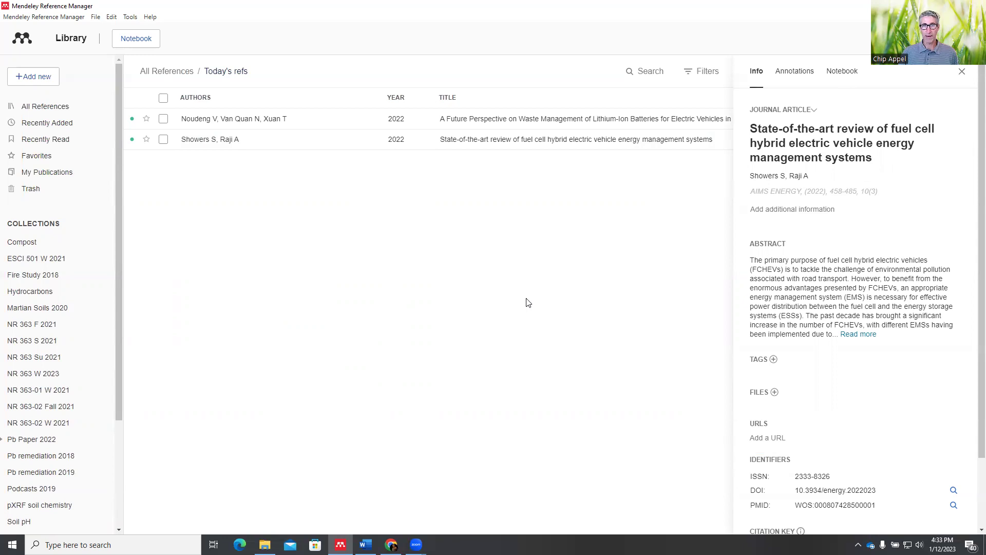
Step: Switch to Chrome and launch the GeoRef (Engineering Village) database from the library's Recommended Resources guide
key(alt+Tab)
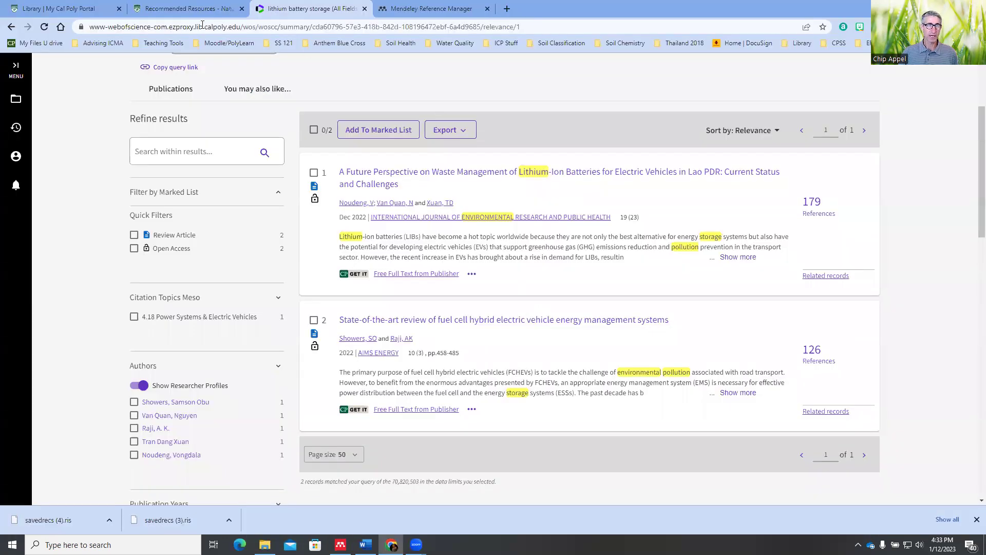
click(175, 10)
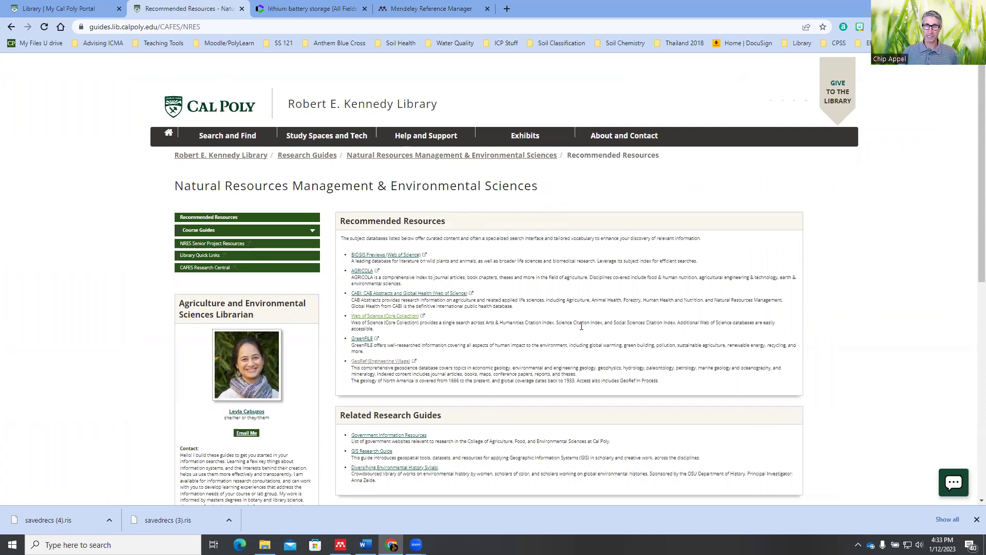
click(370, 361)
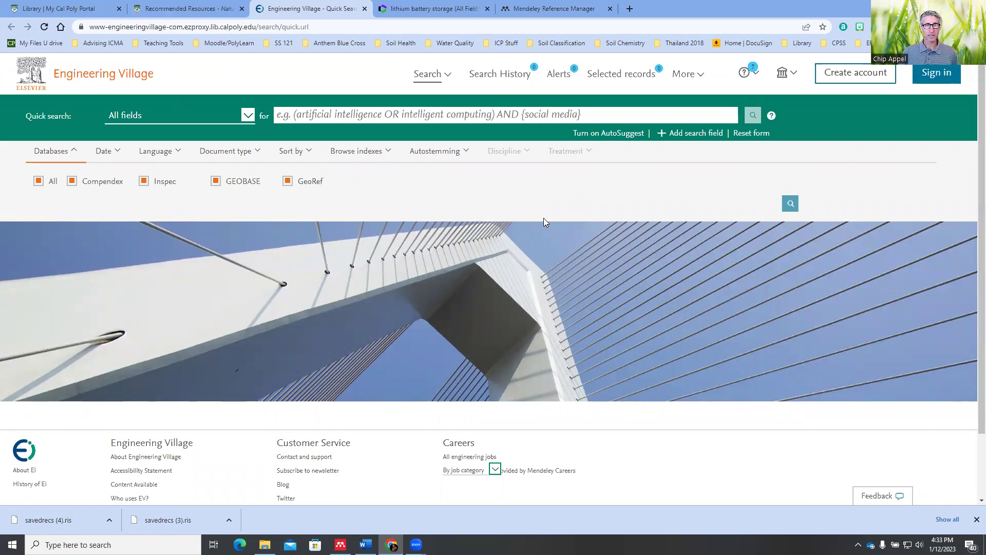
Step: Search all fields for landscape evolution AND stormwater AND sediment and erosion control
click(414, 115)
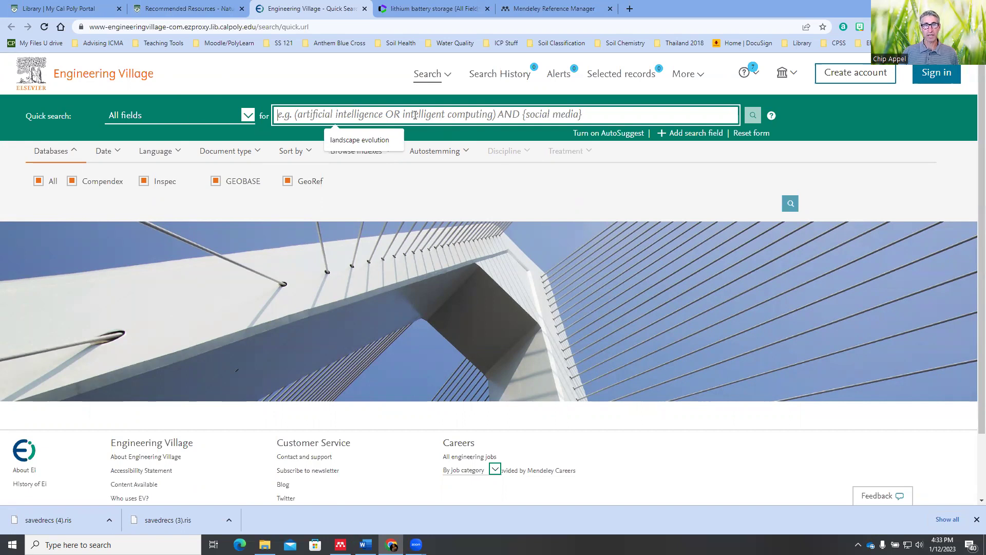
click(371, 139)
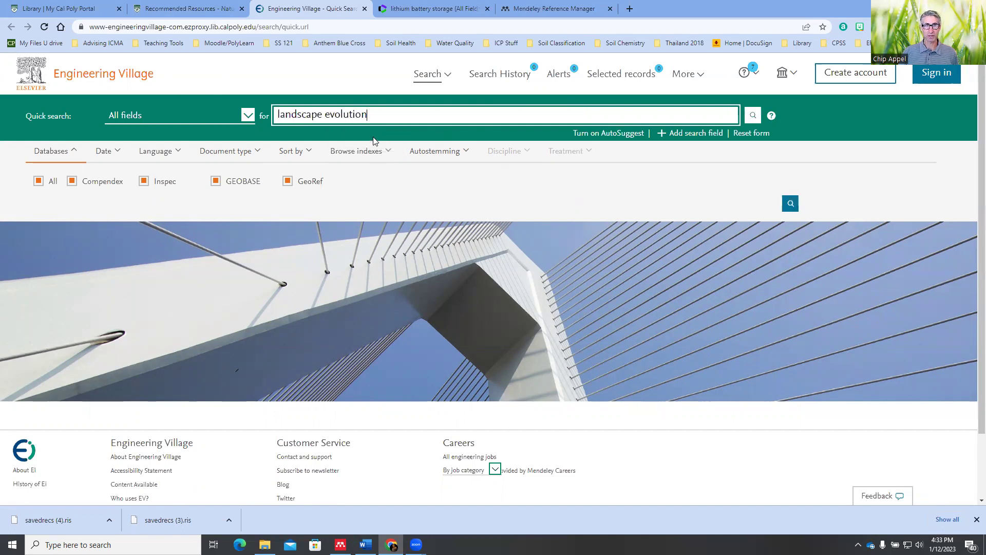
click(698, 134)
click(587, 145)
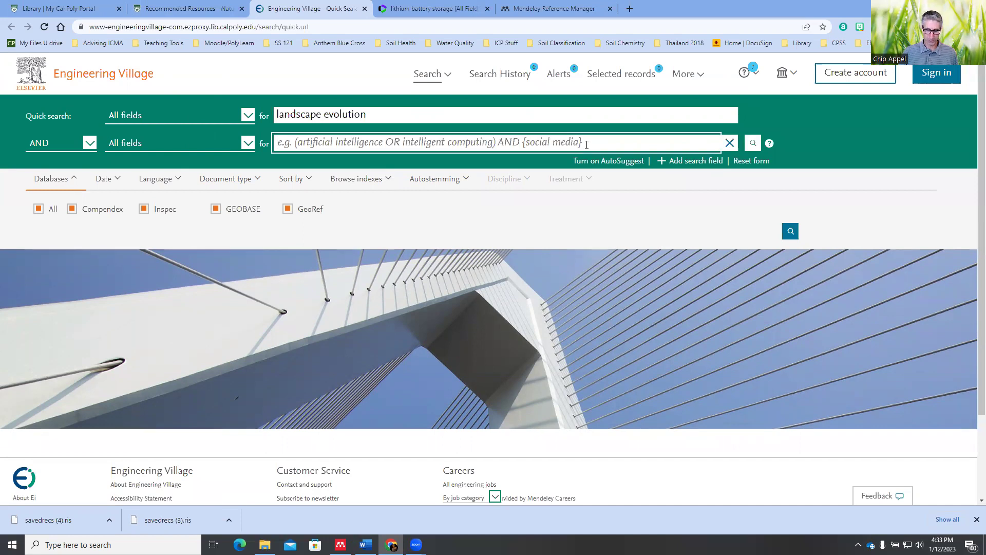
text(stormwater)
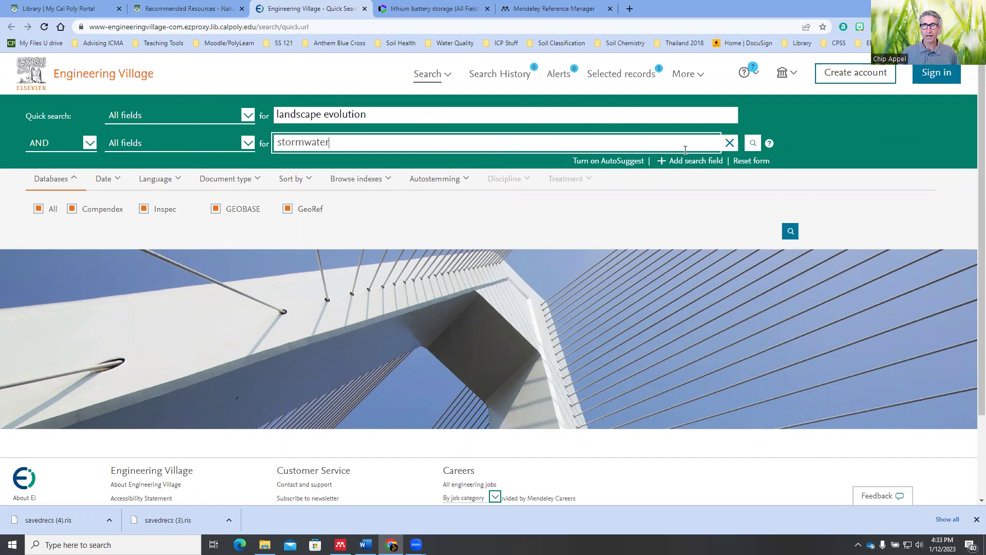
click(699, 160)
click(518, 170)
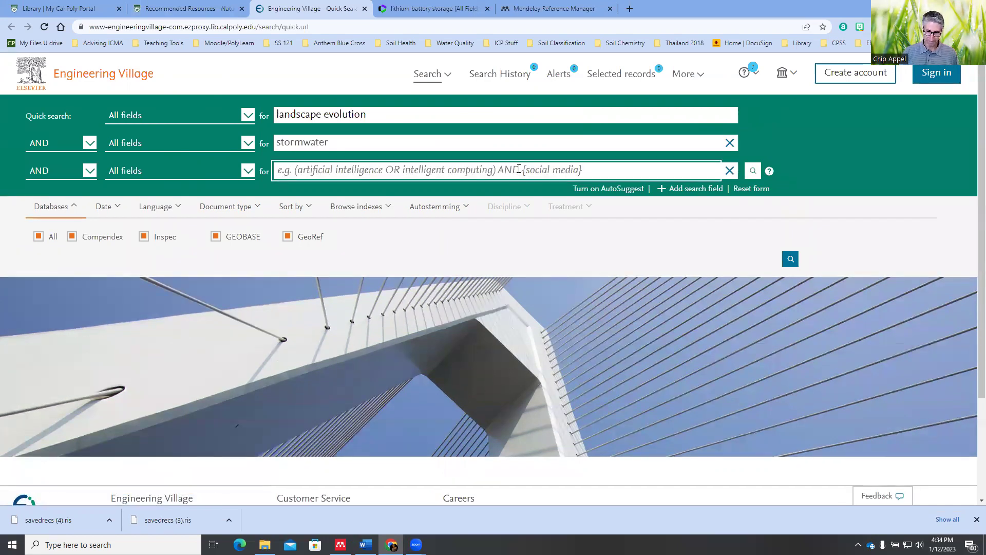
text(sediment and erosion control)
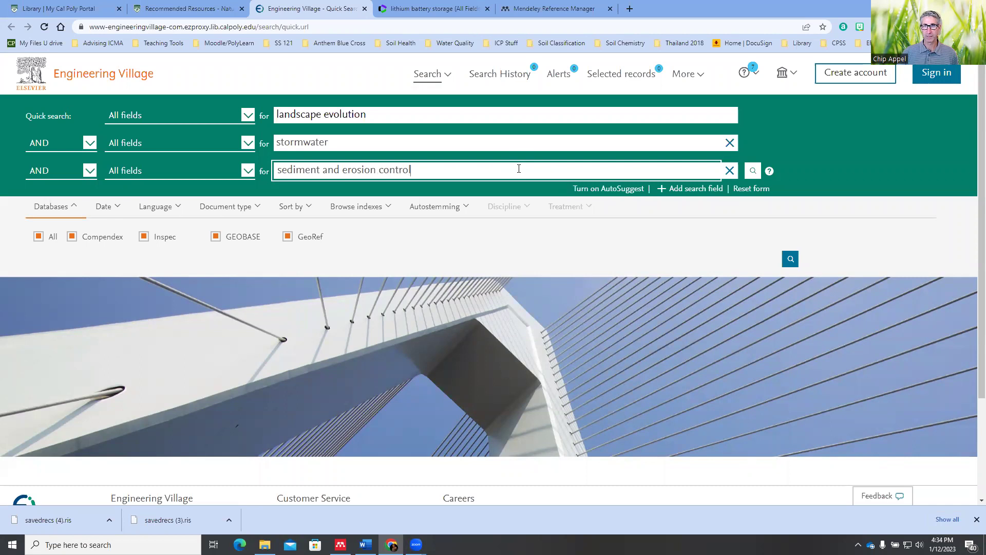
click(752, 170)
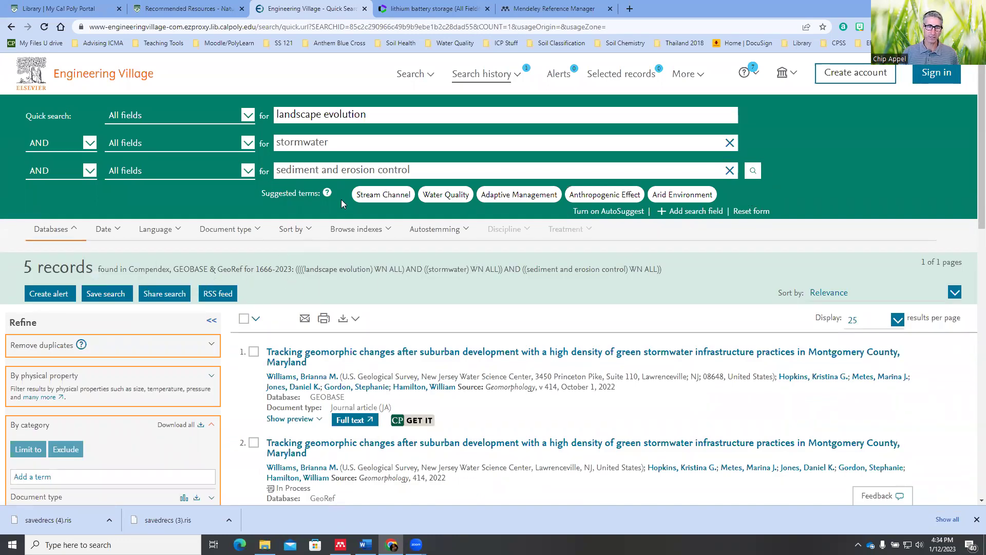
Step: Limit the search results to the Journal article document type
scroll(180, 352, down, 2)
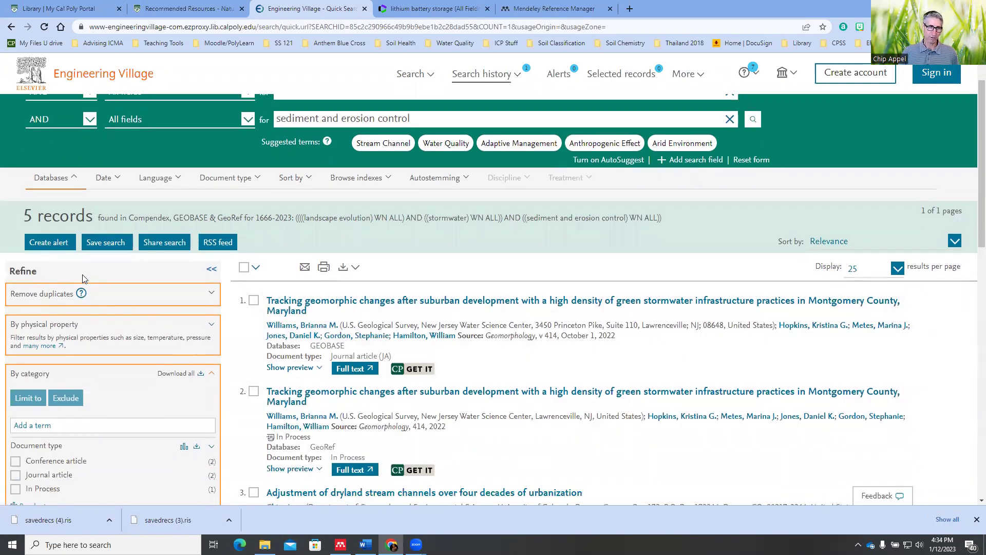
scroll(106, 307, down, 3)
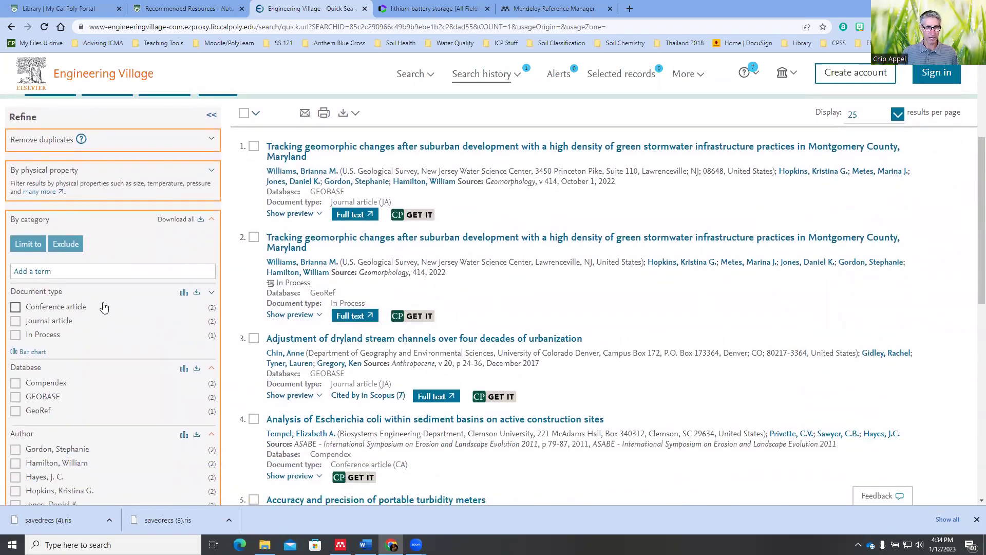
click(15, 321)
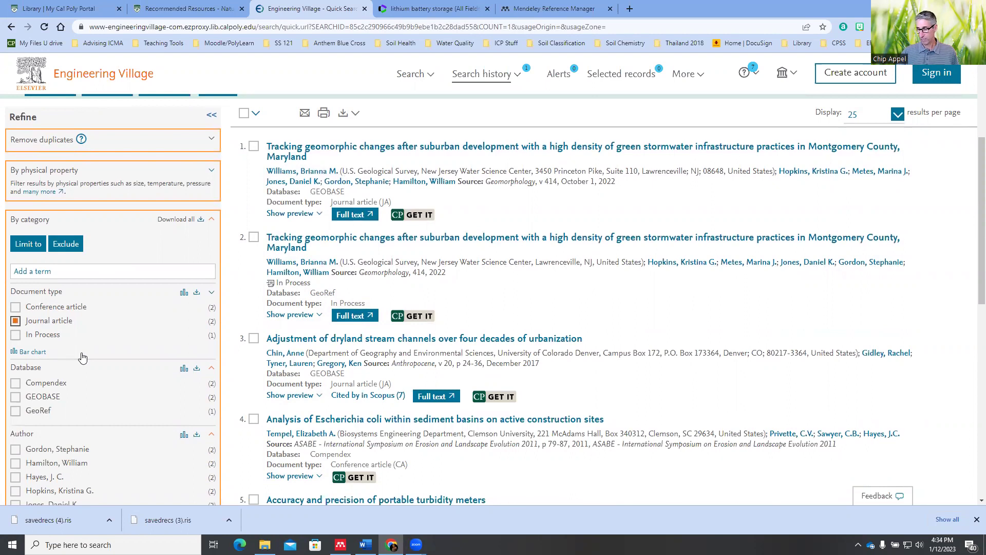
click(29, 245)
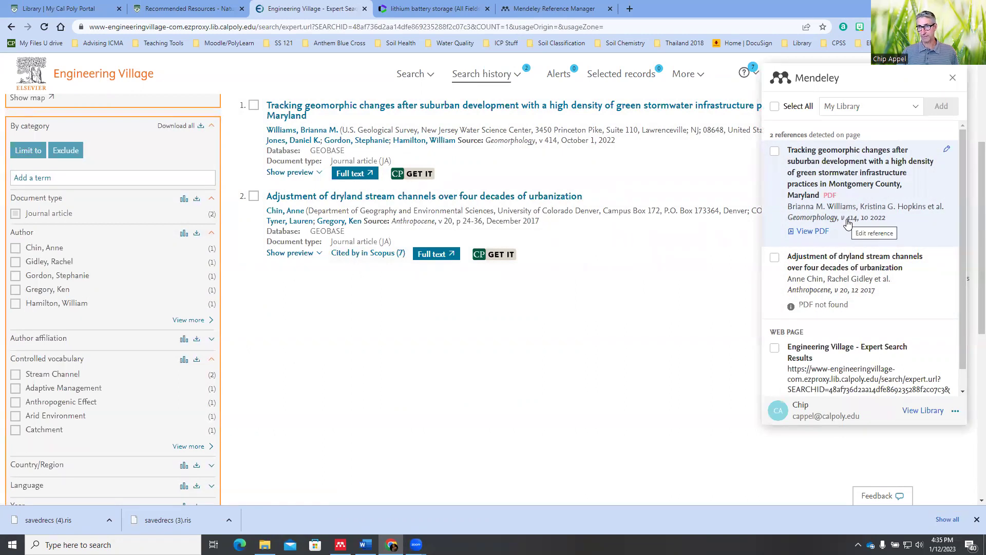
Step: Add both detected journal article references to the Today's refs collection with the Mendeley web importer, and close the importer
click(774, 151)
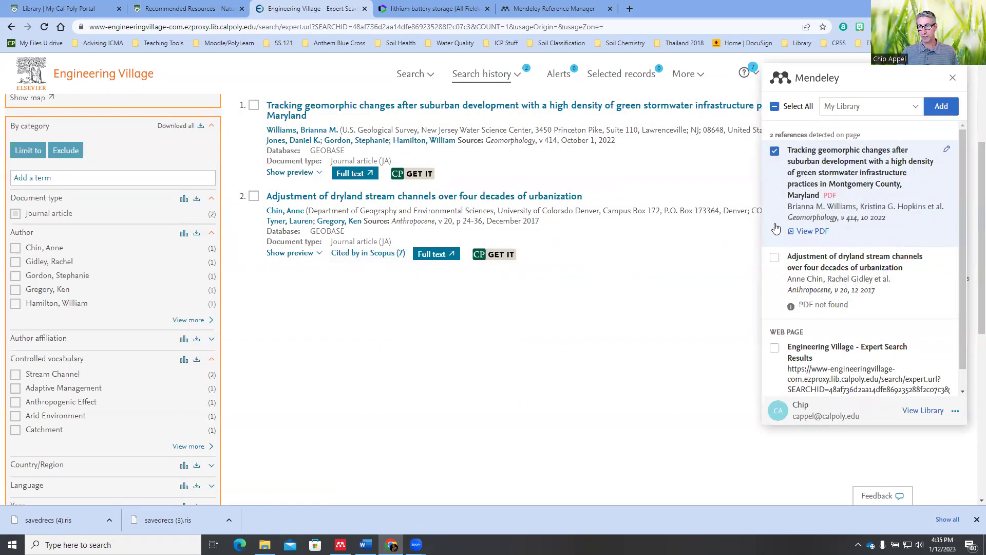
click(775, 257)
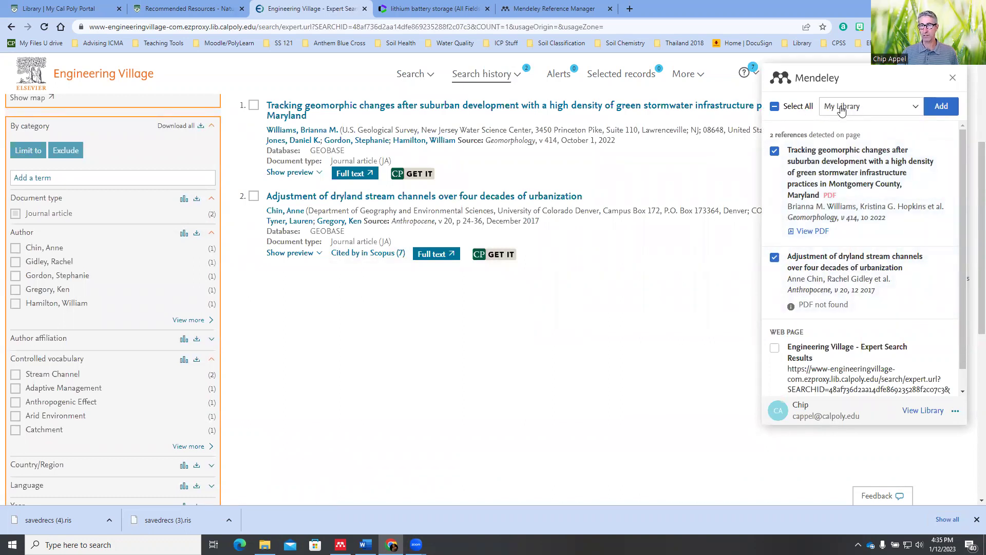
click(915, 108)
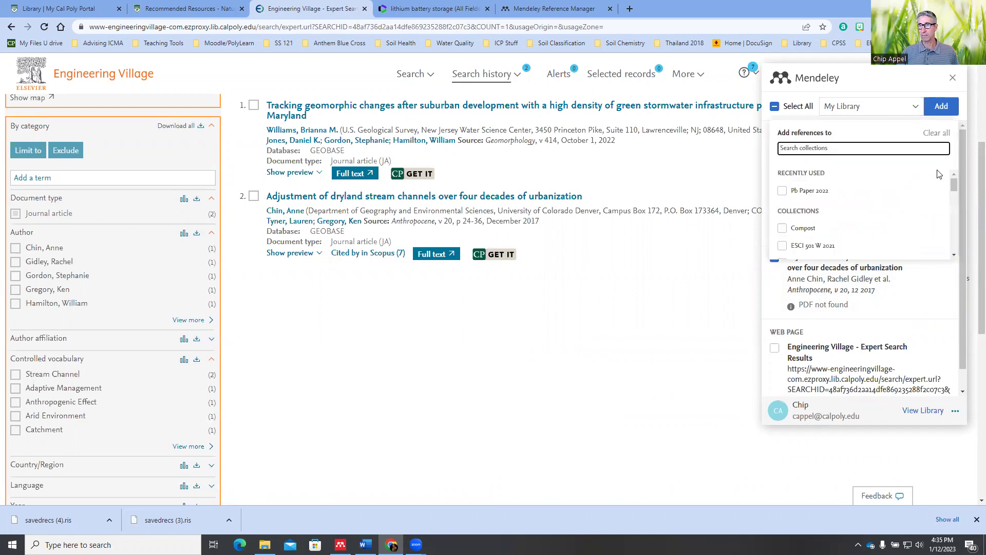
drag(953, 184, 952, 243)
click(782, 225)
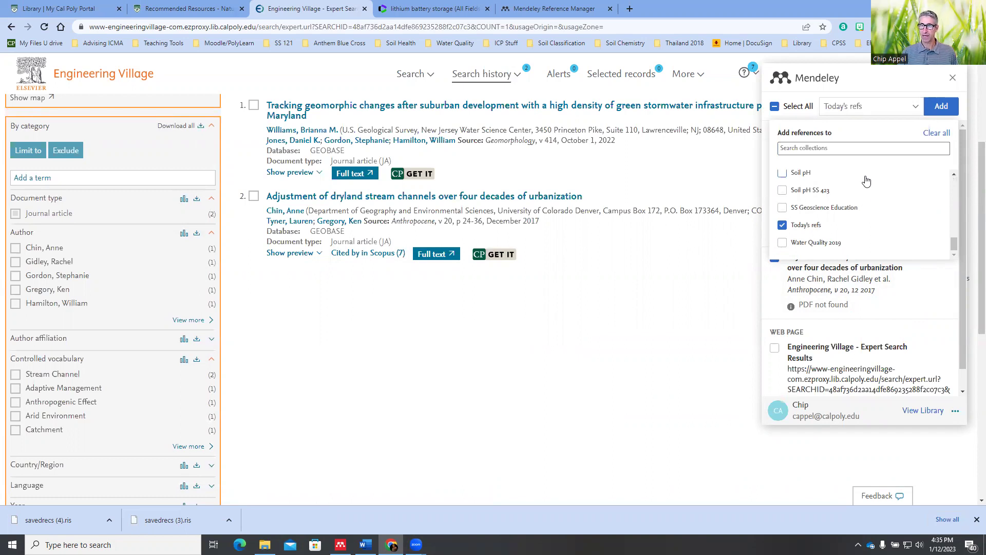
click(945, 108)
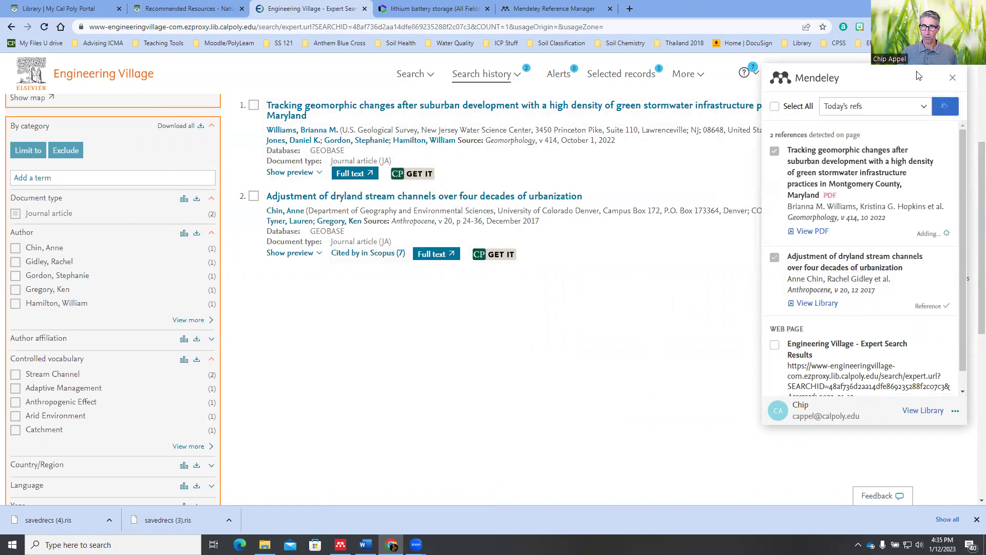
click(953, 81)
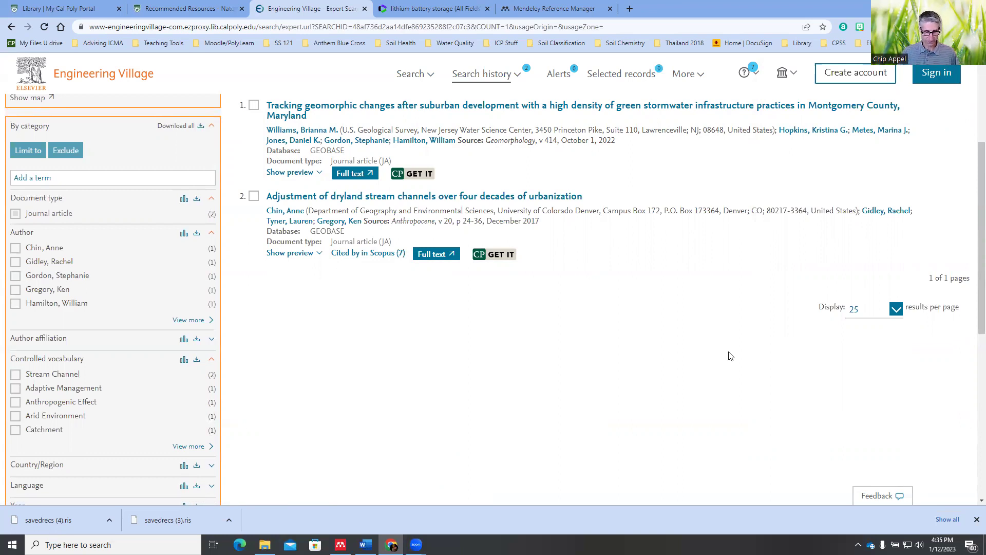
Step: Switch to Word and write the sentence "Lithium battery storage facilities require robust environmental policies to manage them" in the blank document
key(alt+Tab)
key(alt+Tab)
key(alt+Tab)
key(alt+Tab)
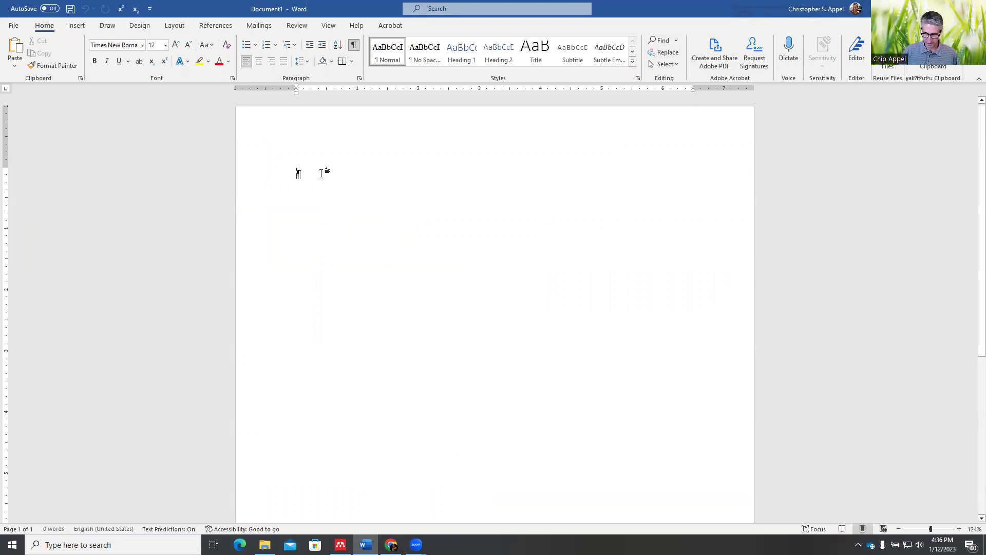
text(Lithium battery strog)
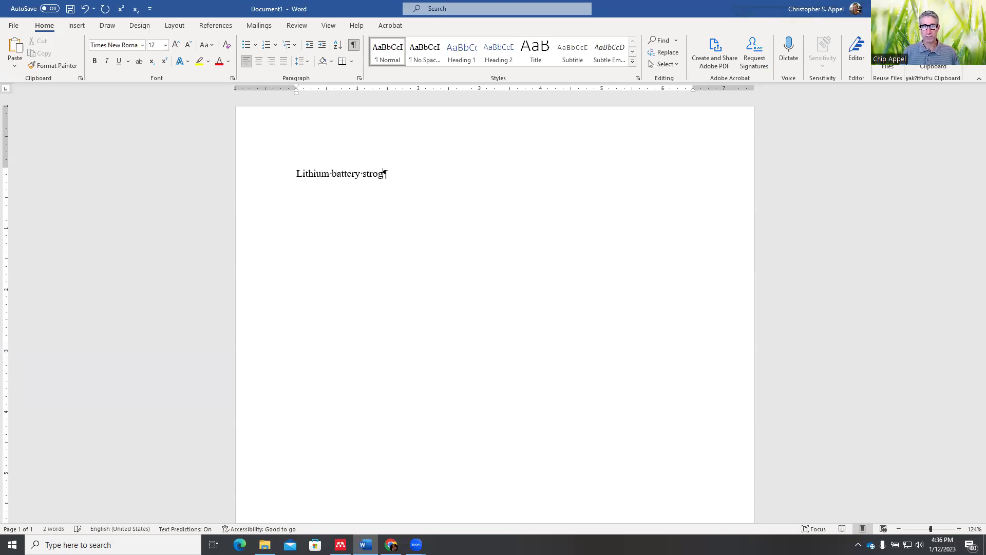
key(BackSpace)
key(BackSpace)
key(BackSpace)
text(orage facilities requ)
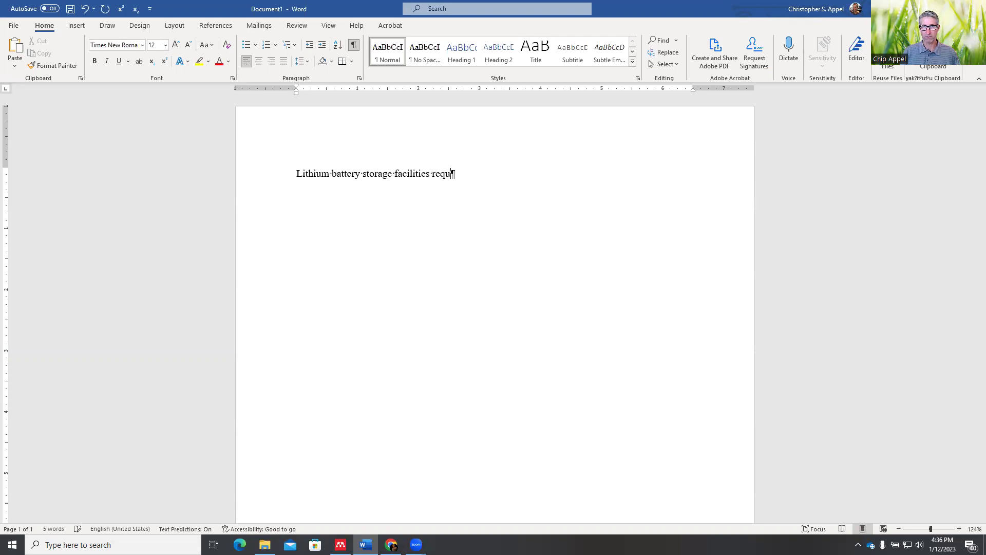
text(ire env)
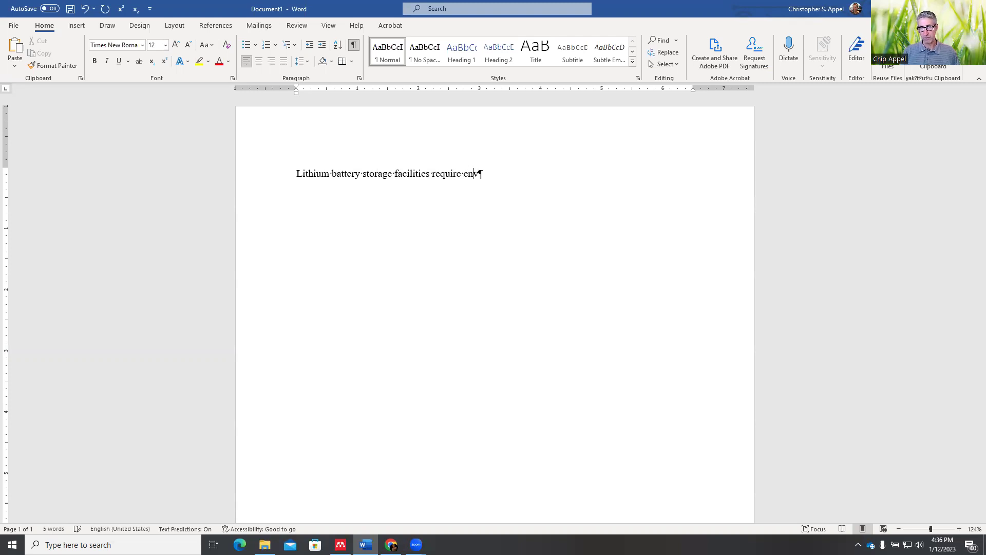
text(ironmental )
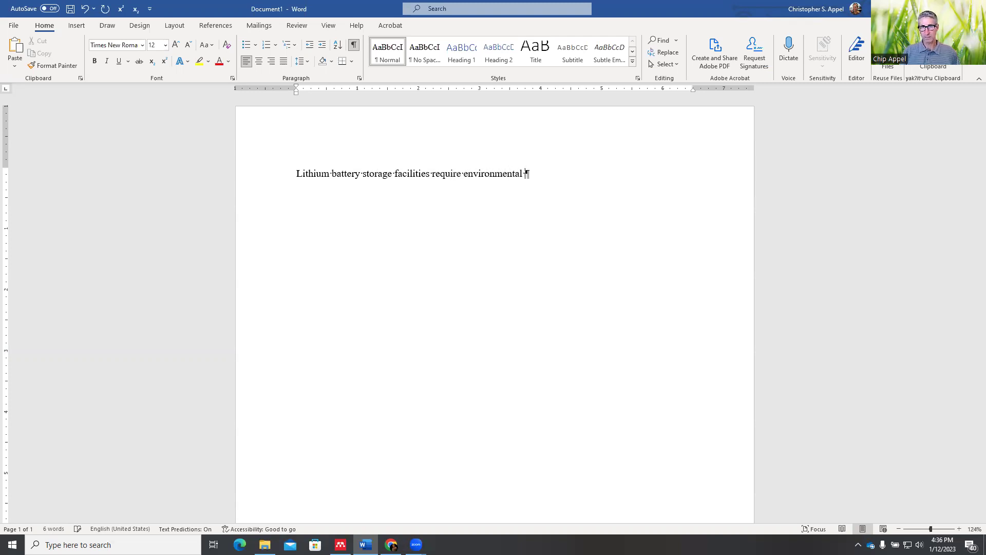
text(robust )
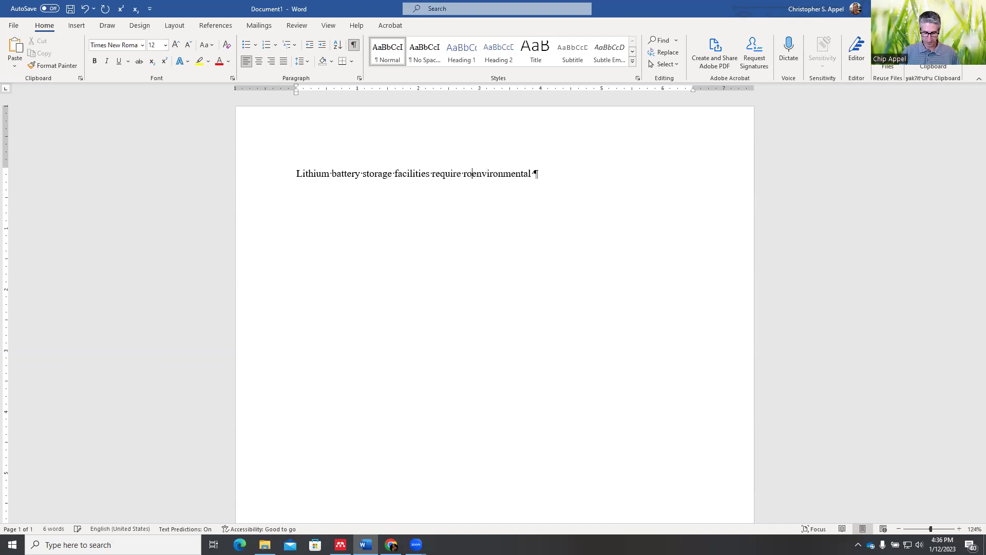
text(policies)
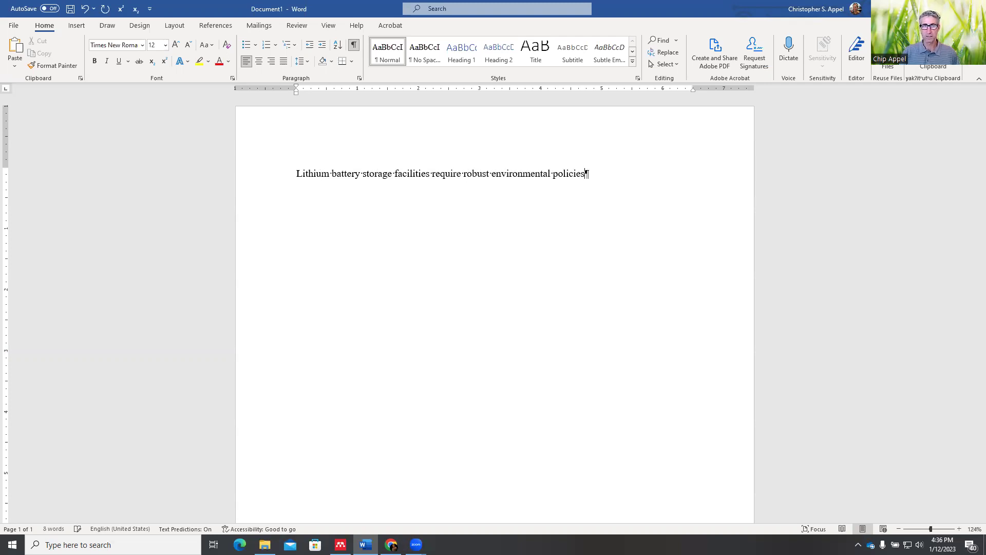
text( to manage)
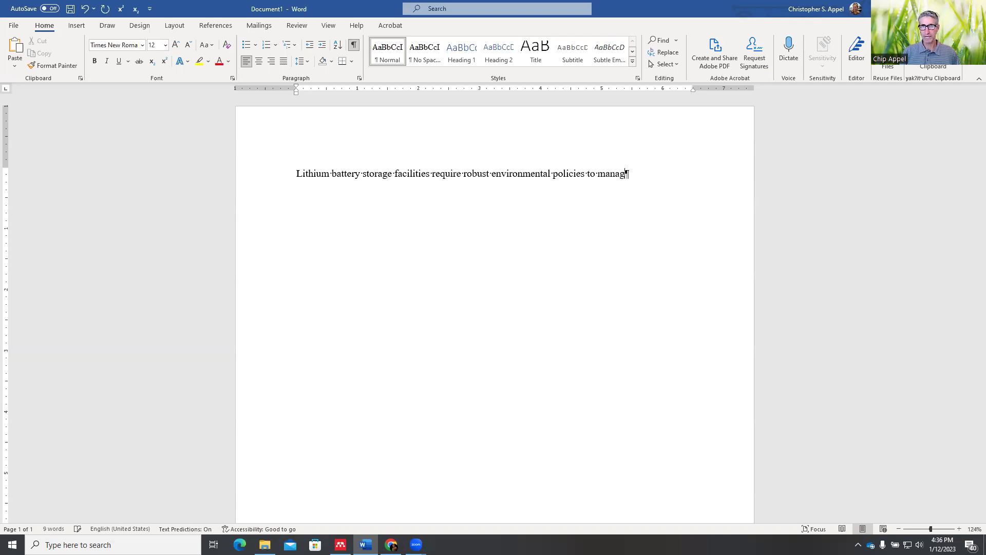
text( them)
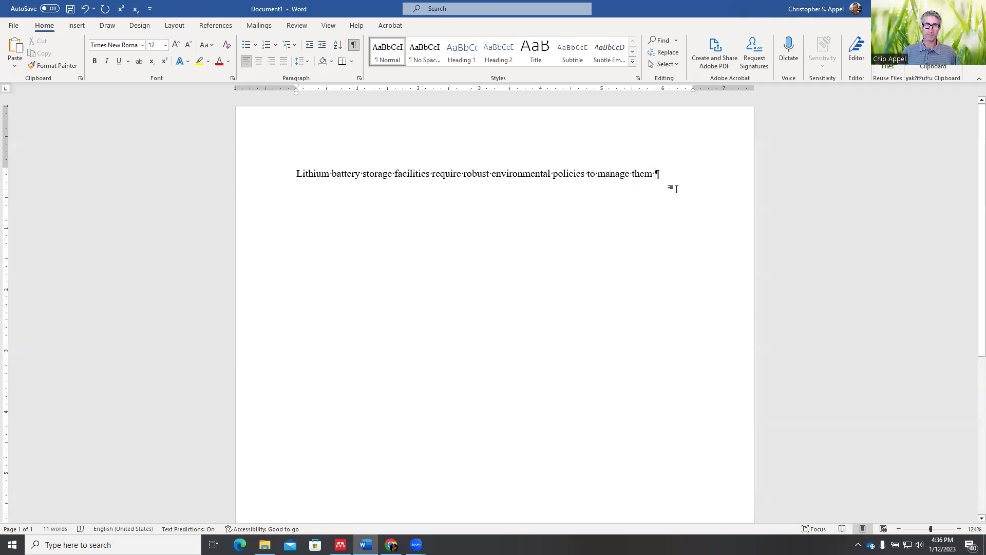
Step: Open Mendeley Cite and sign in to Mendeley with the account password
click(215, 27)
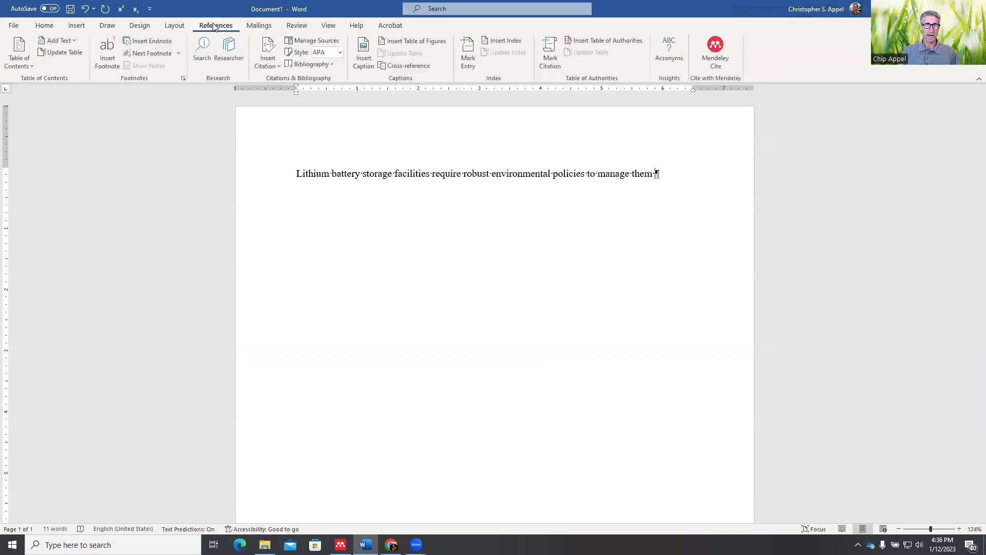
click(708, 56)
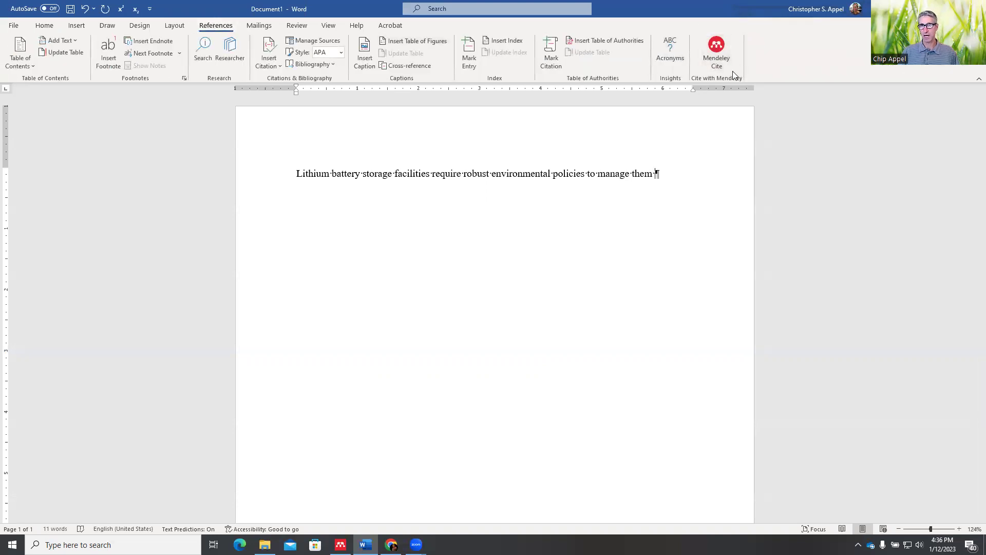
click(721, 43)
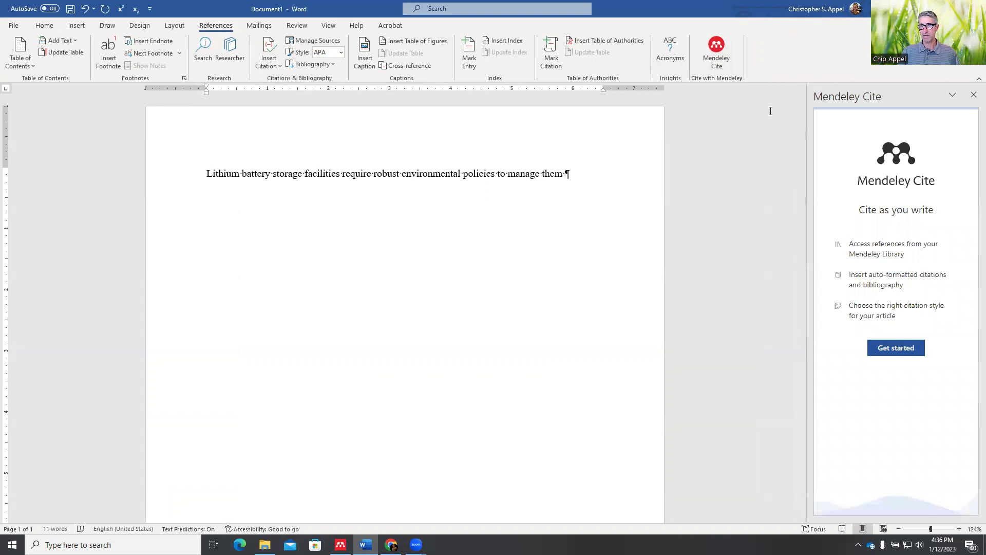
click(872, 352)
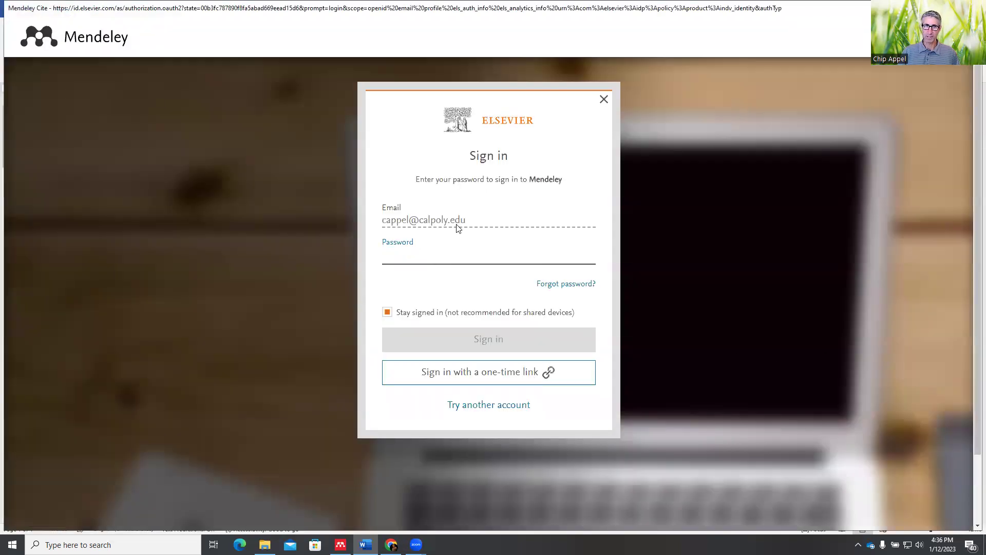
text(•)
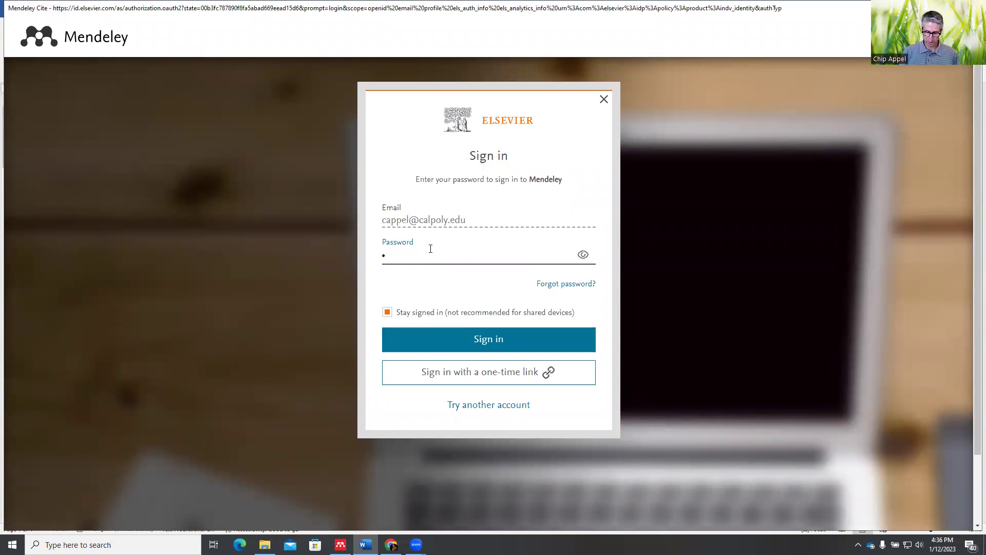
text(•••••••••)
click(475, 332)
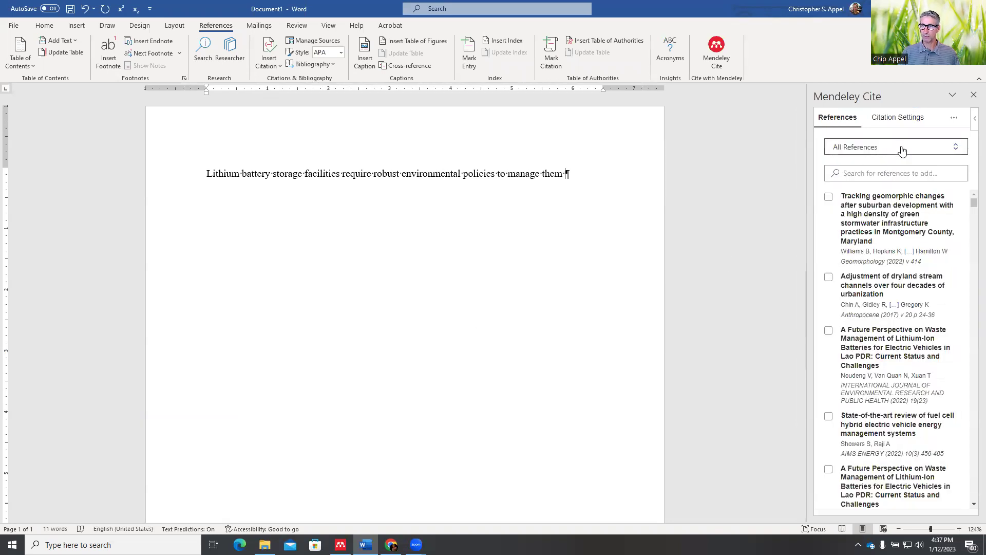
Step: Show the Today's refs collection and select the lithium-ion battery waste management and fuel cell hybrid electric vehicle review references for citing
click(956, 149)
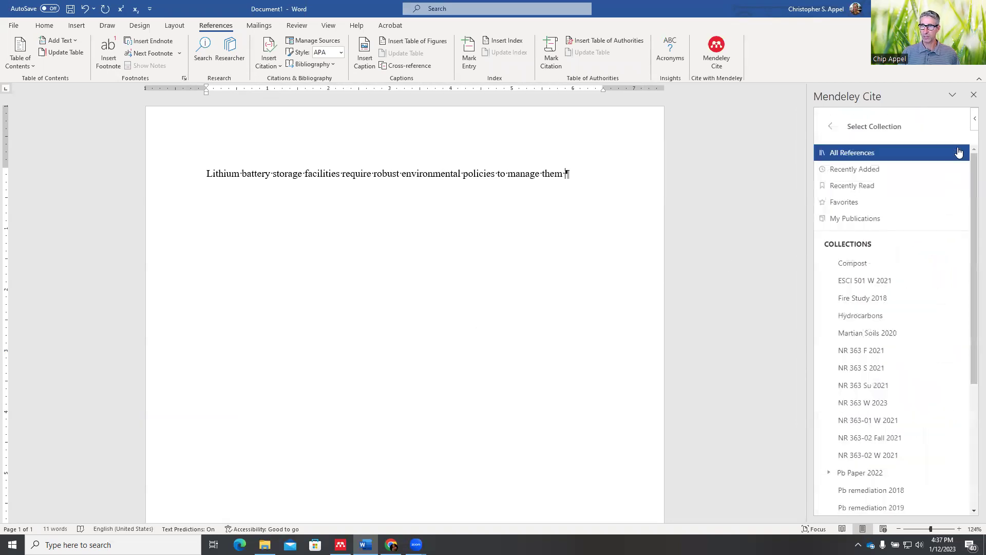
scroll(900, 397, down, 1)
scroll(900, 397, down, 3)
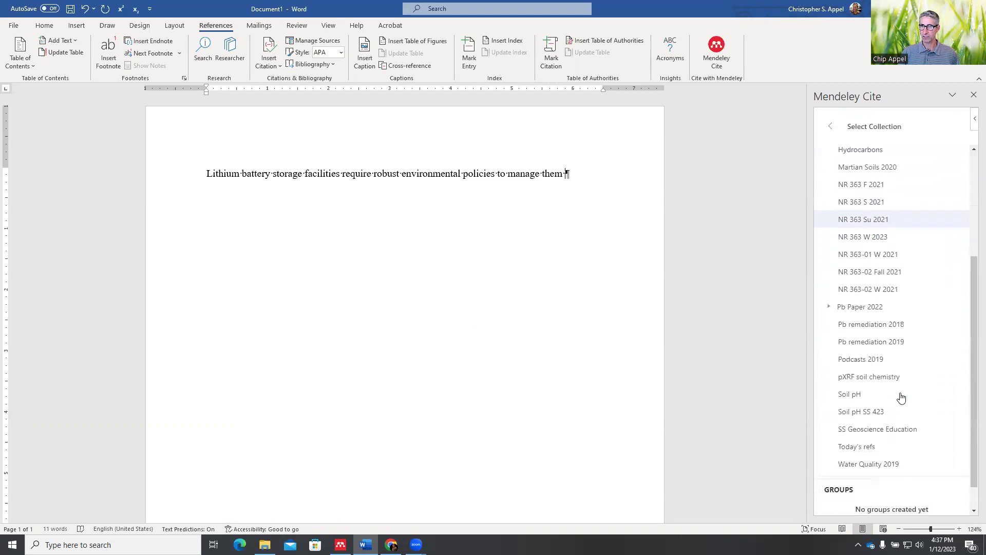
click(873, 446)
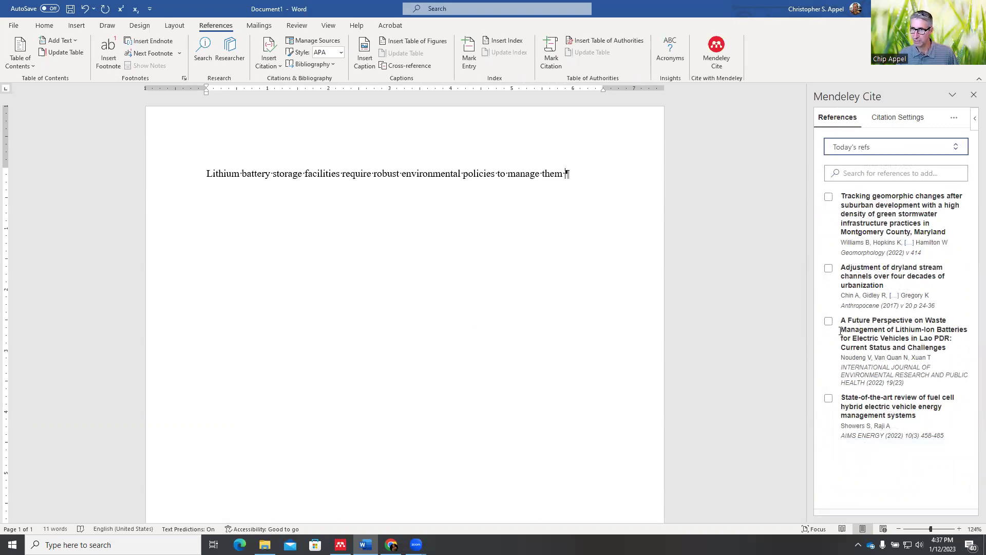
click(829, 321)
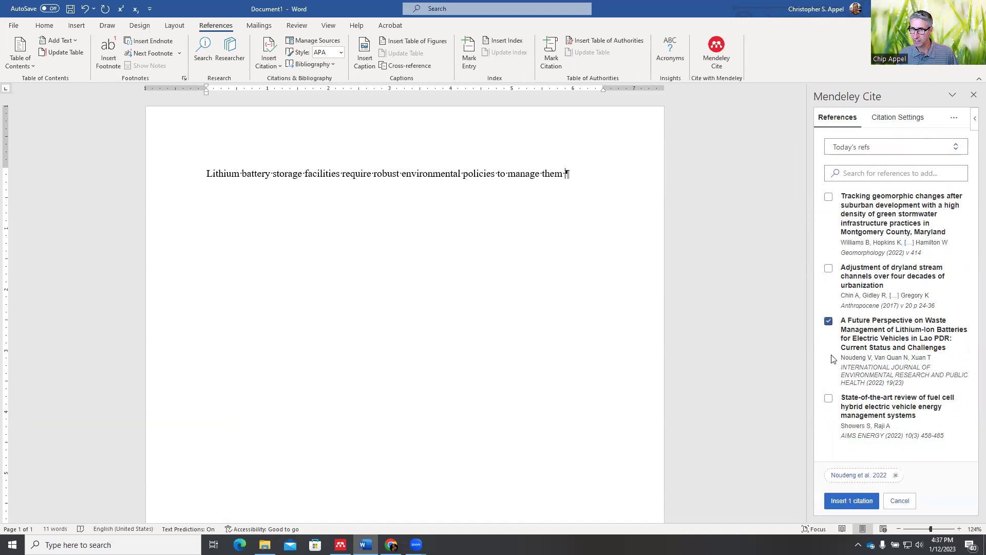
click(829, 401)
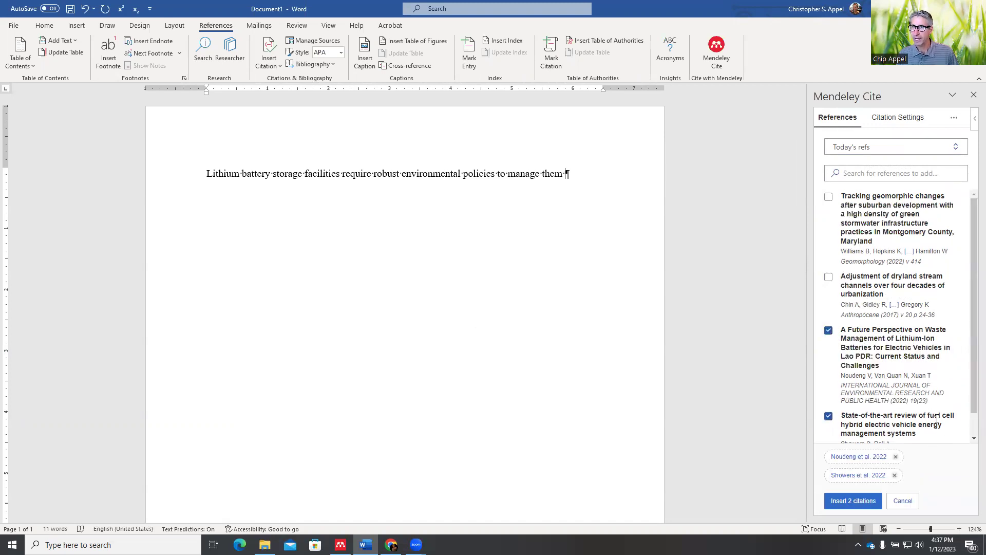
scroll(929, 359, down, 1)
scroll(922, 267, up, 1)
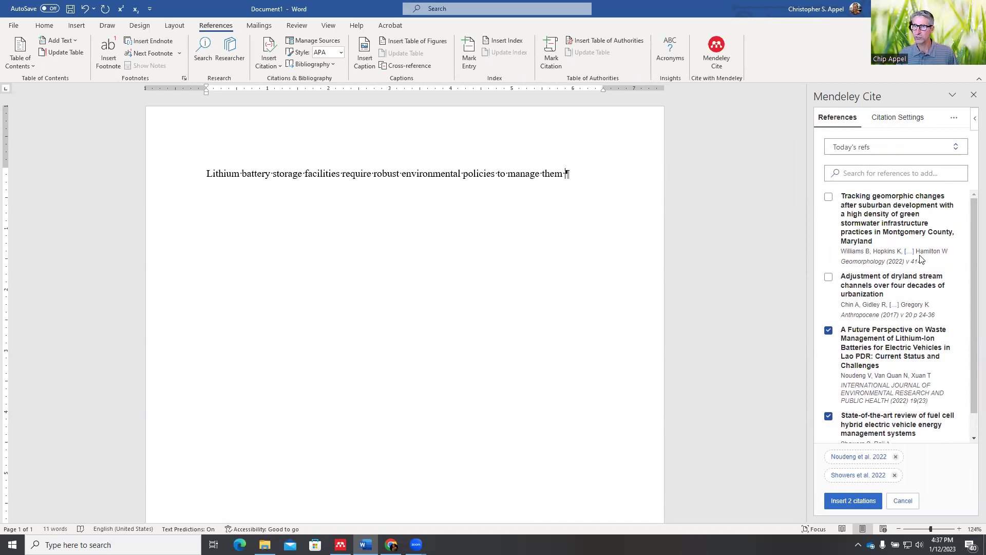
Step: Search the citation styles for environmental pollution and apply the Environmental Pollution style
click(905, 122)
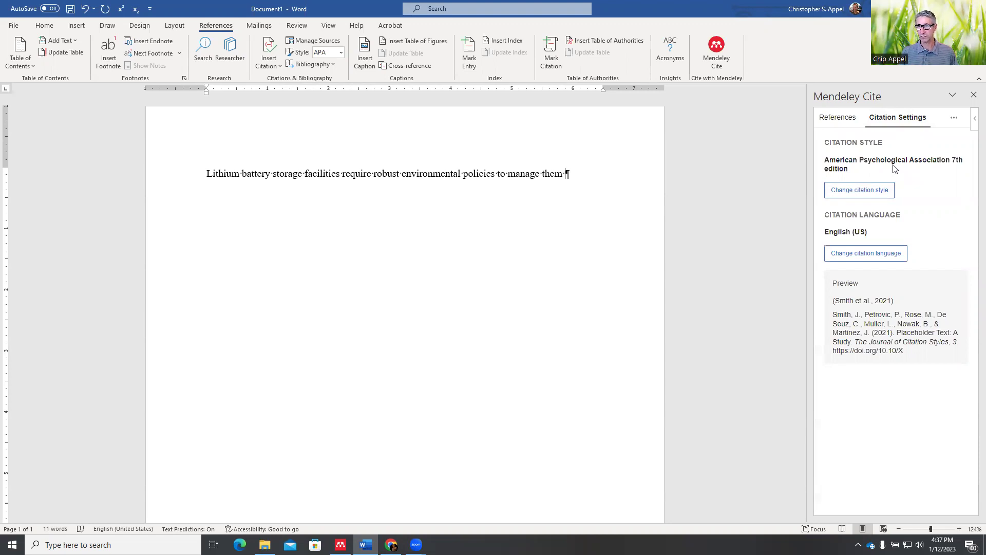
click(867, 190)
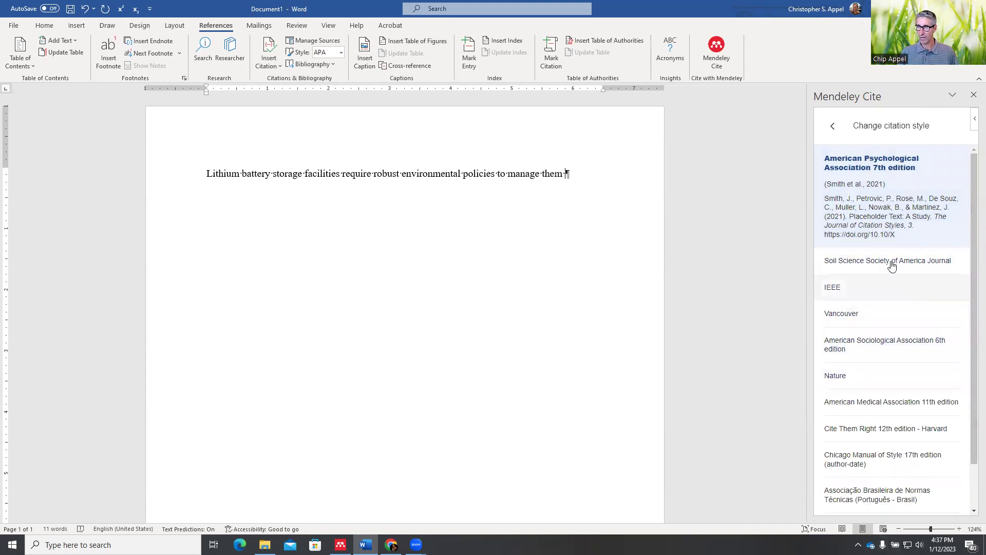
scroll(972, 244, down, 1)
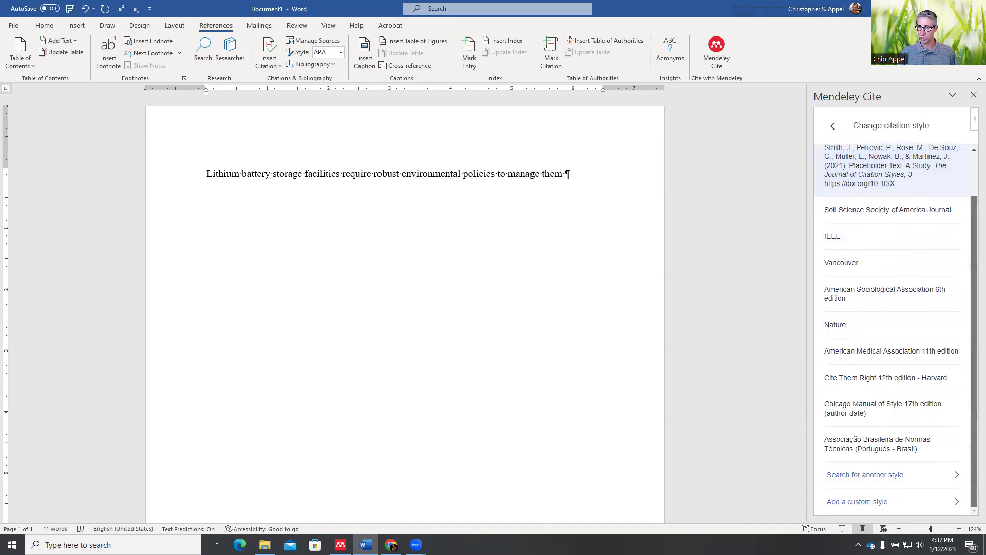
click(875, 474)
click(922, 210)
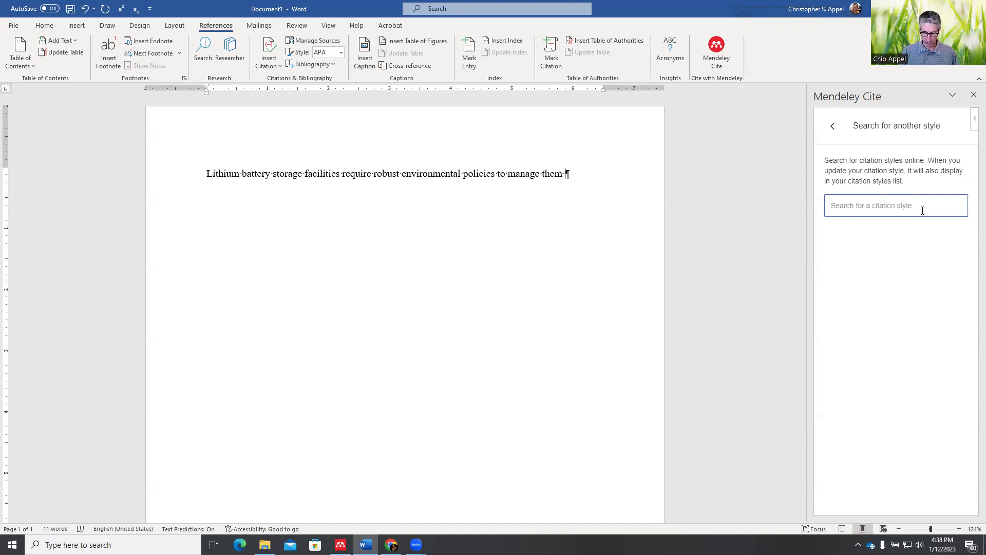
text(envir)
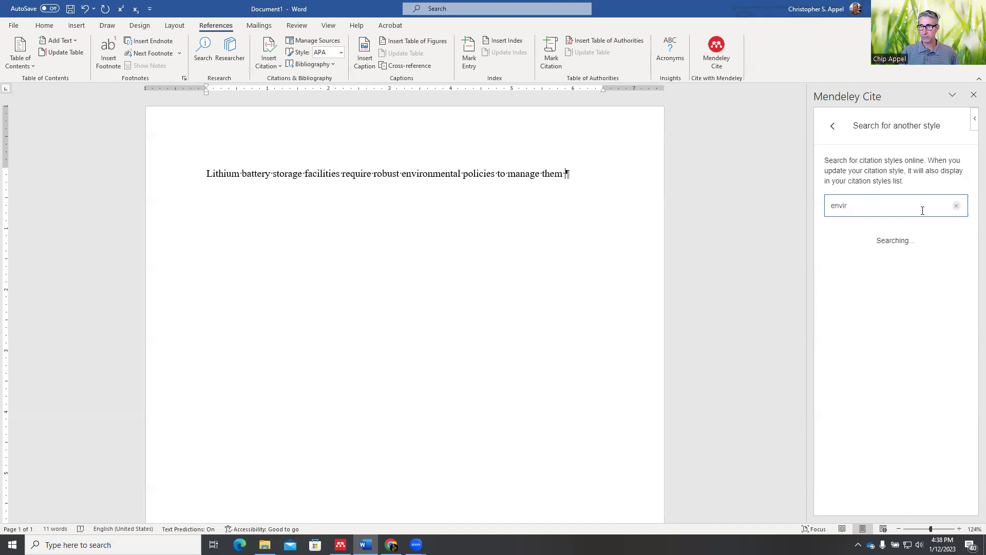
text(onmental pollution)
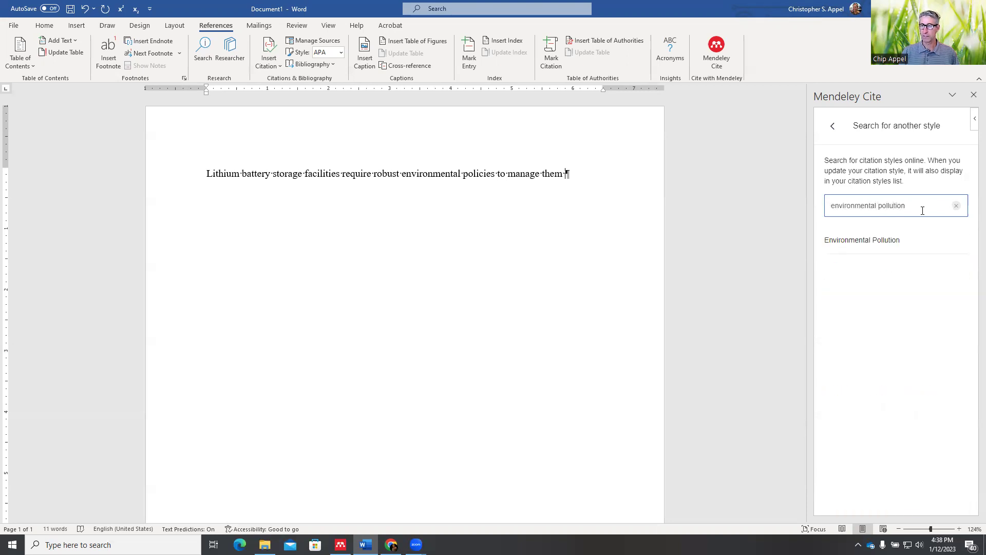
click(887, 242)
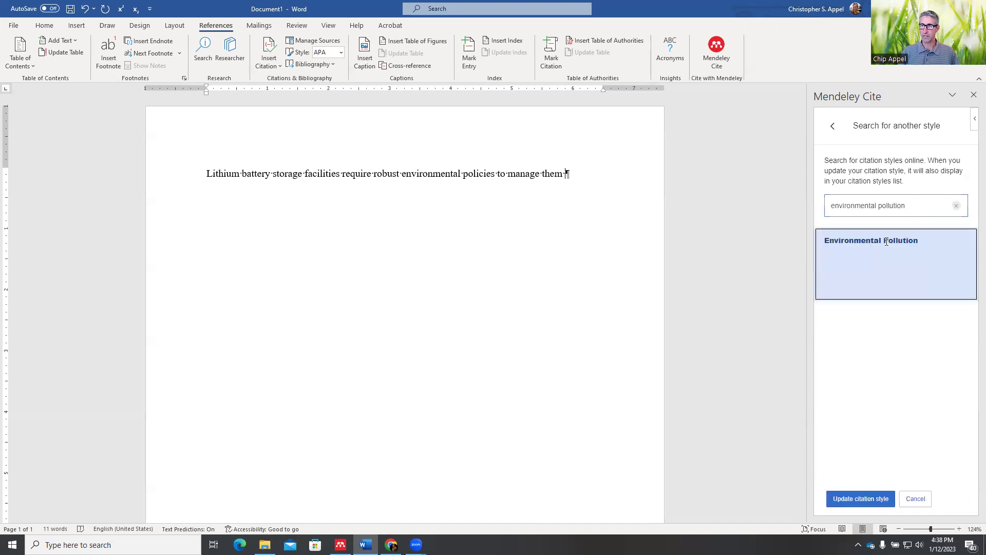
click(877, 504)
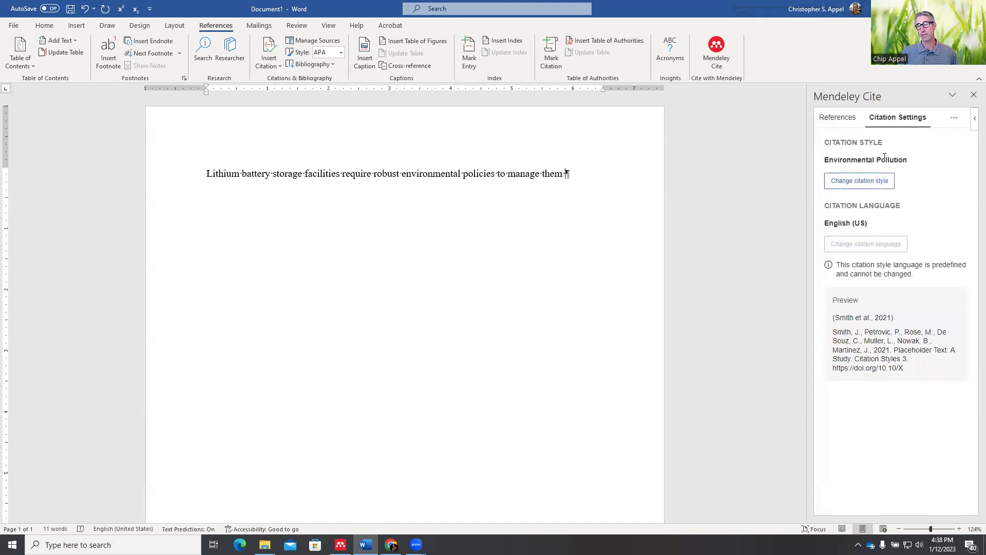
Step: Change the citation style to American Psychological Association 7th edition
click(863, 181)
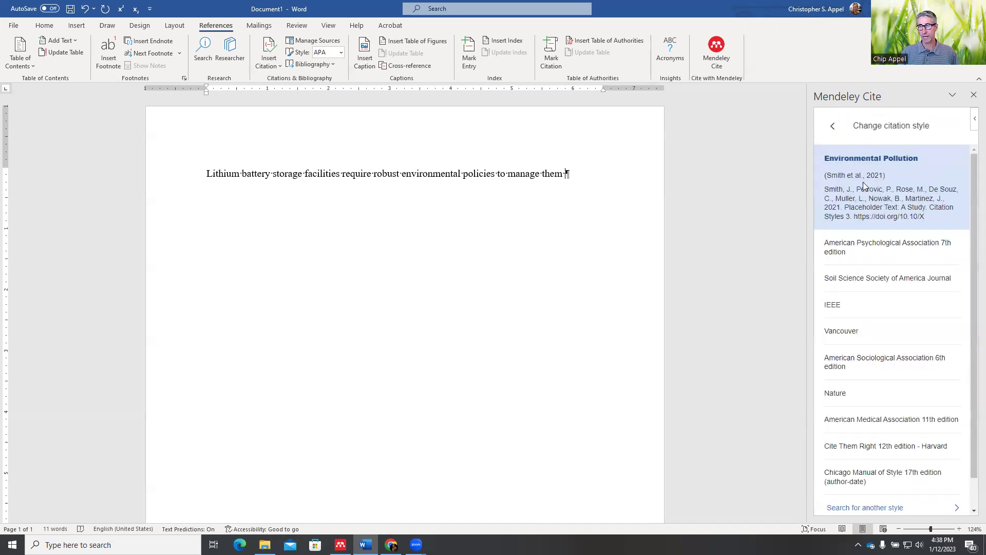
click(880, 249)
click(865, 498)
Step: Return to the reference list and insert the two selected citations after the sentence
click(849, 118)
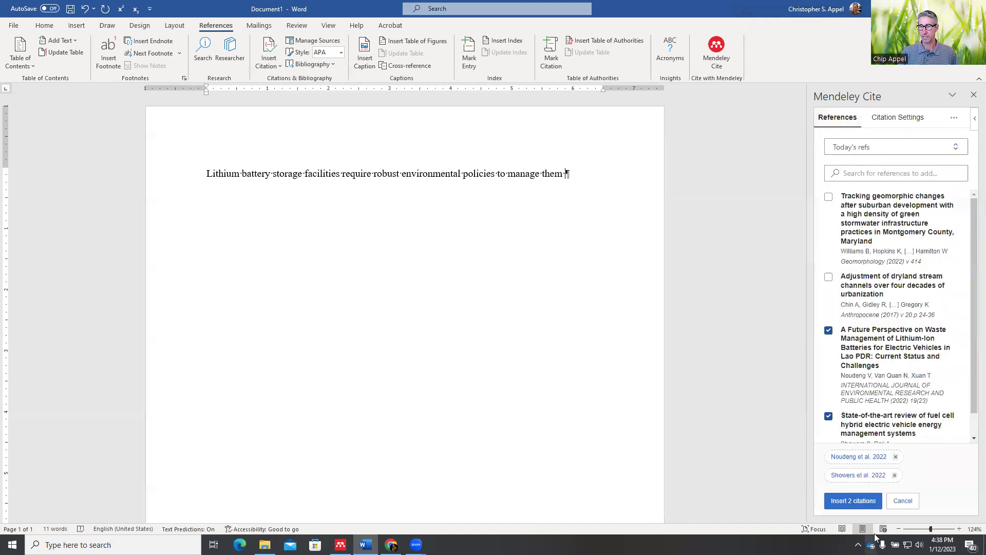
click(860, 504)
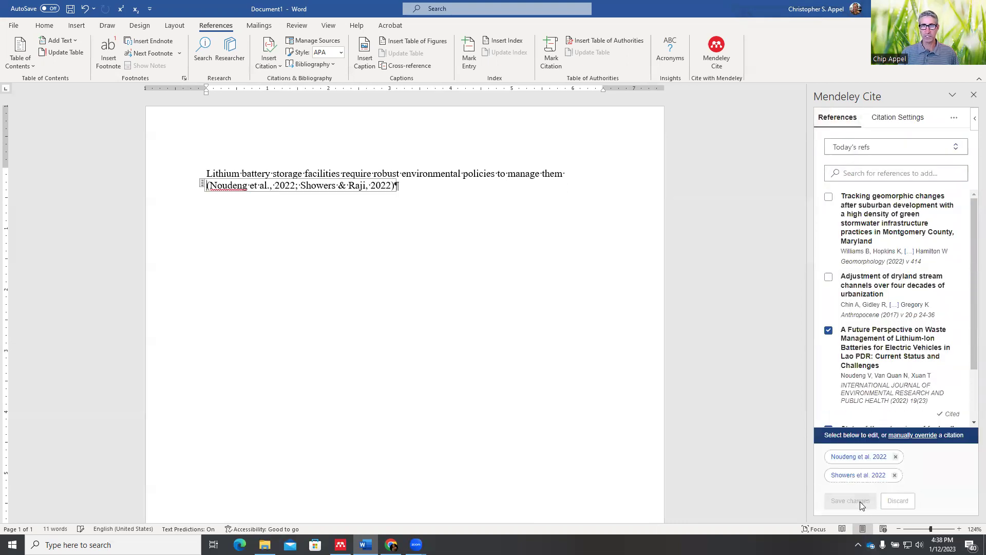
Step: Add the sentence "Impacts of stormwater pollution on erosion and sediment control" below the first cited sentence, leaving one blank line between them
click(427, 188)
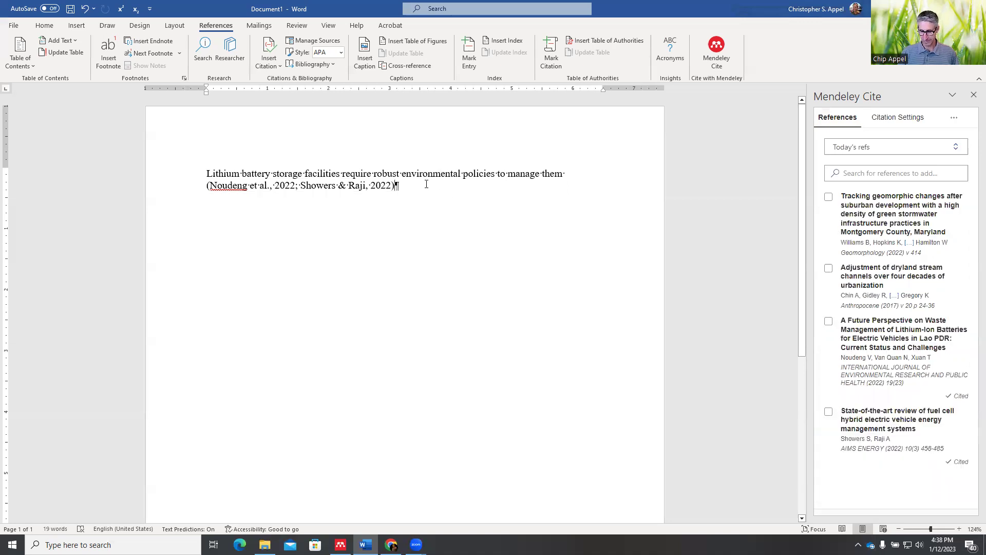
key(Return)
key(Return)
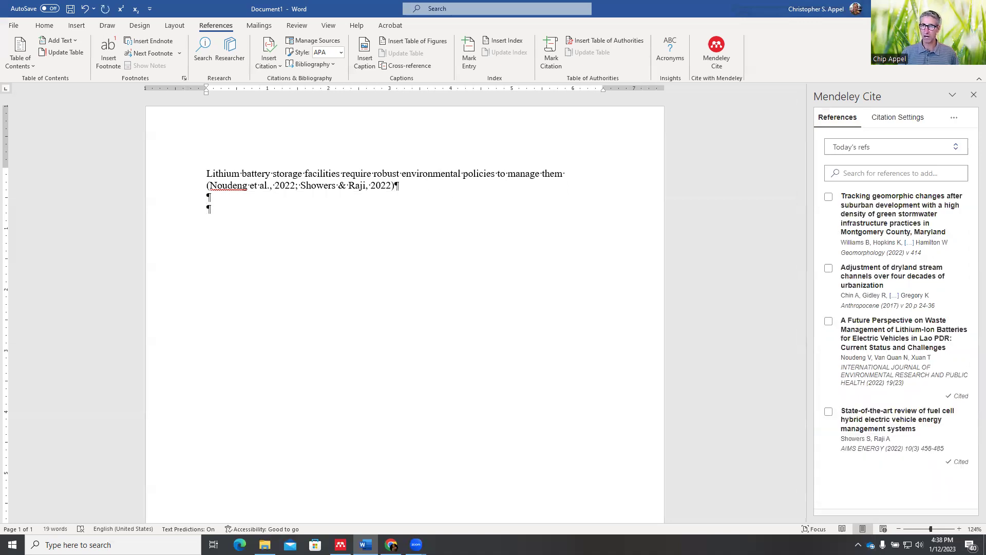
text(Impacts of )
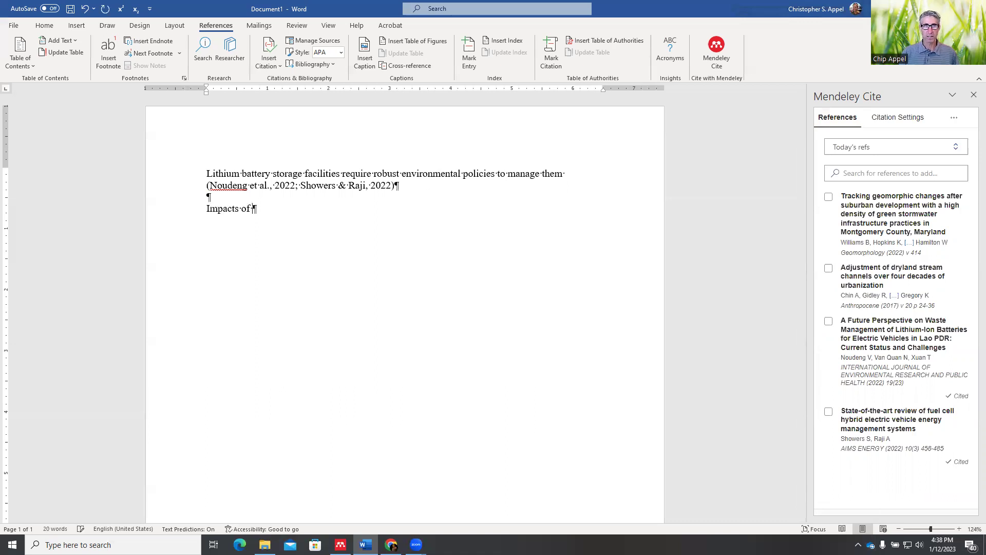
text(stormwater pol)
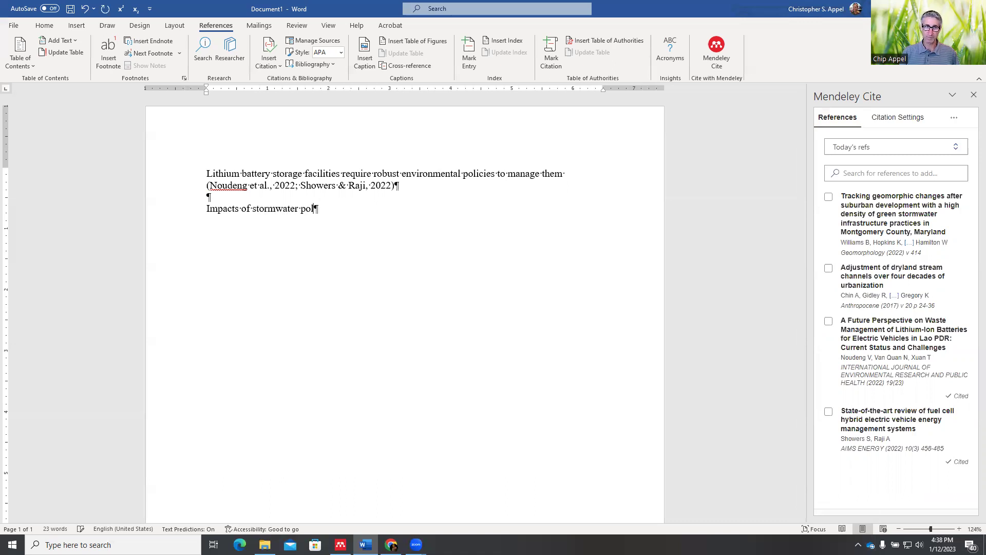
text(lution on )
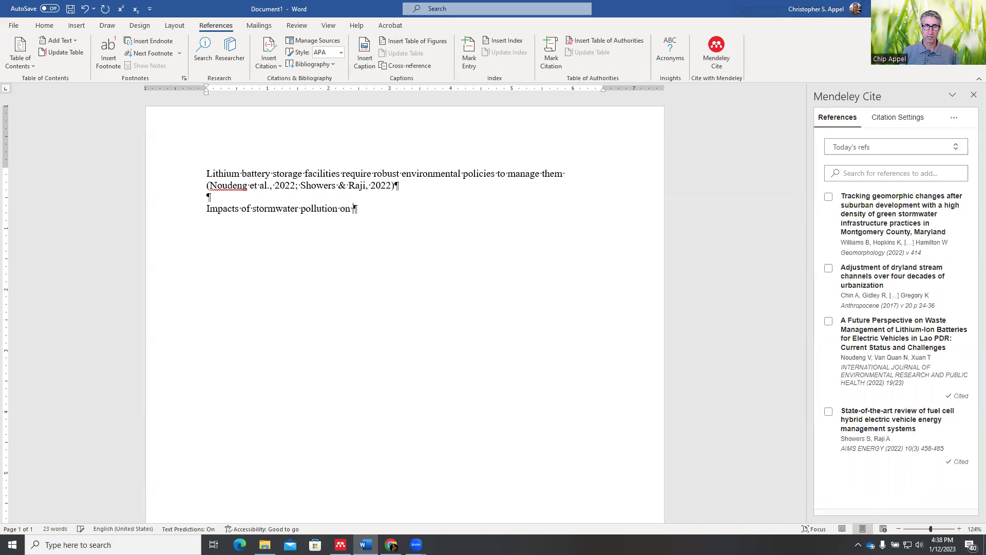
text(erosion and se)
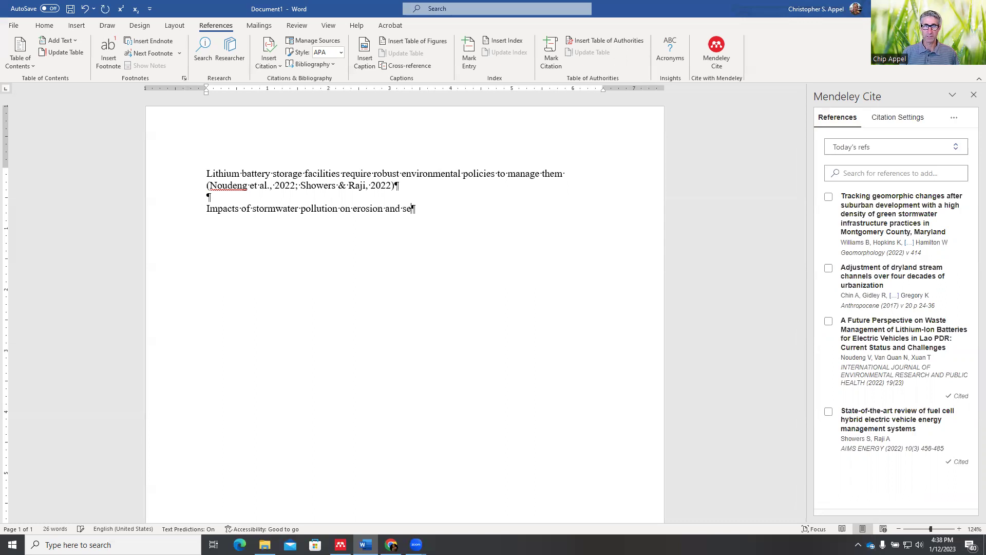
text(diment contro)
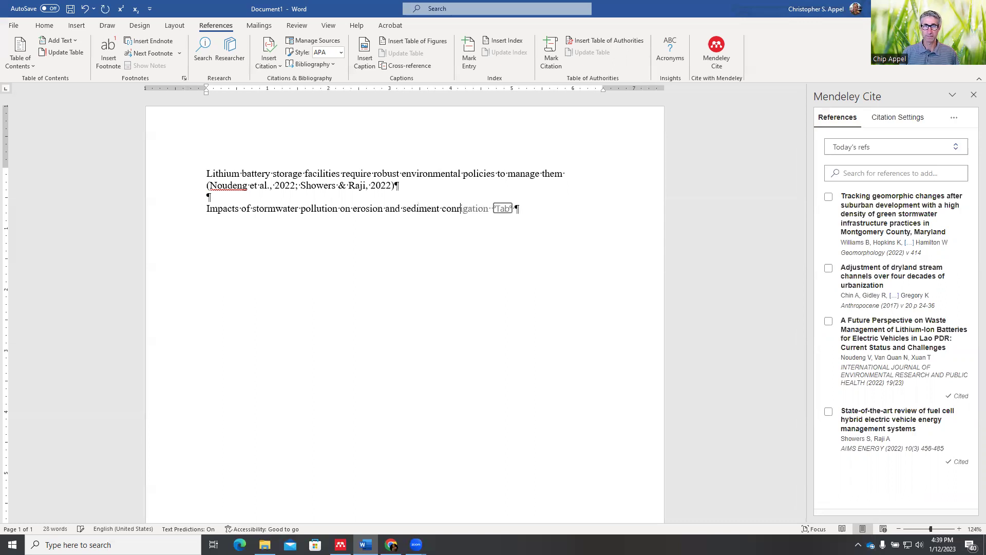
text(l)
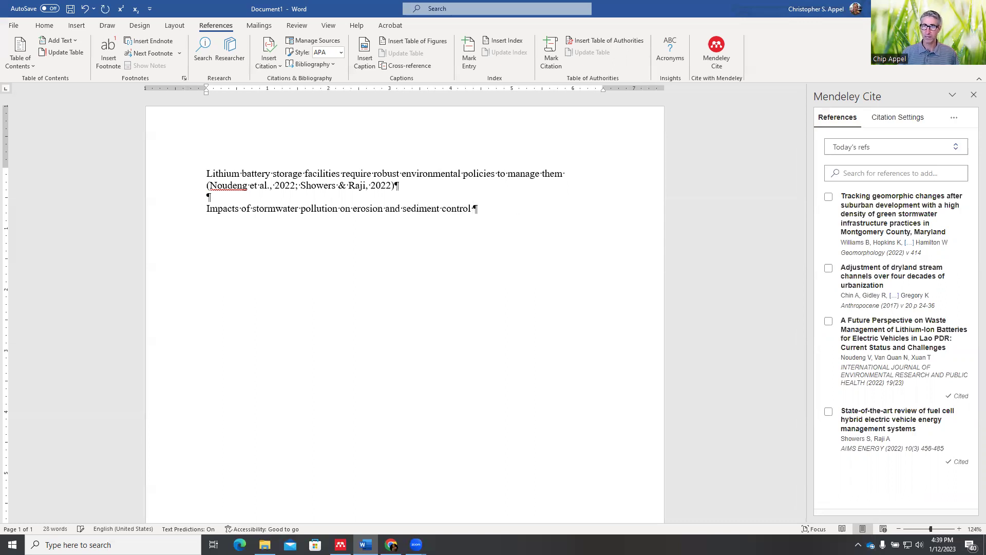
Step: Cite the stormwater geomorphic changes and dryland stream channels references together at the end of the stormwater sentence
click(829, 197)
click(828, 277)
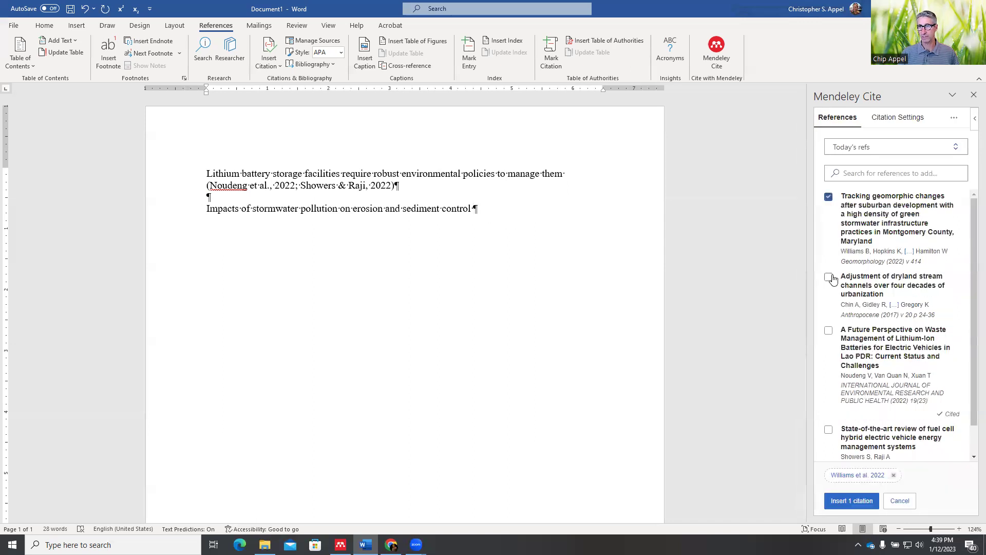
click(854, 500)
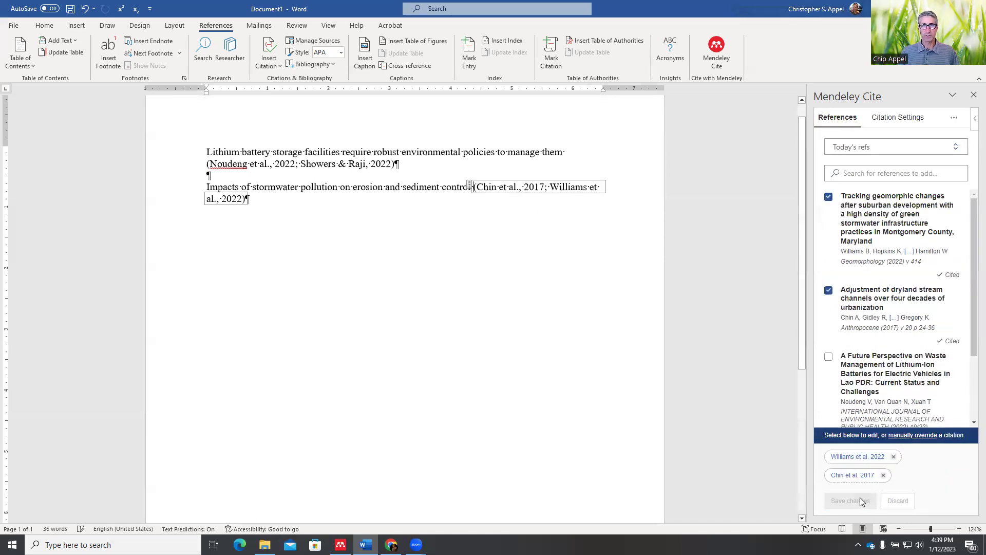
Step: Start a new paragraph below the stormwater sentence, leaving one blank line between them
click(270, 203)
key(Return)
key(Return)
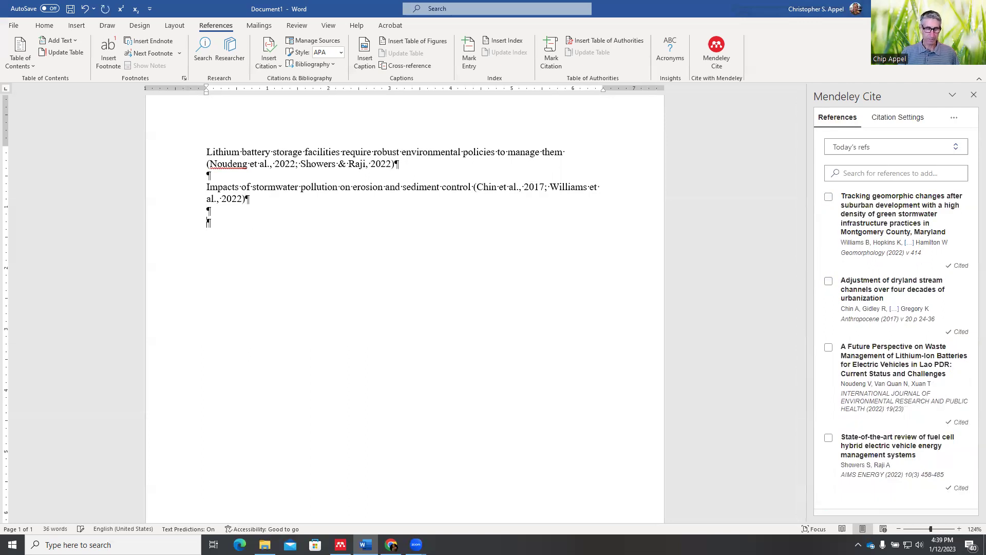
text(Ref)
key(BackSpace)
key(BackSpace)
key(BackSpace)
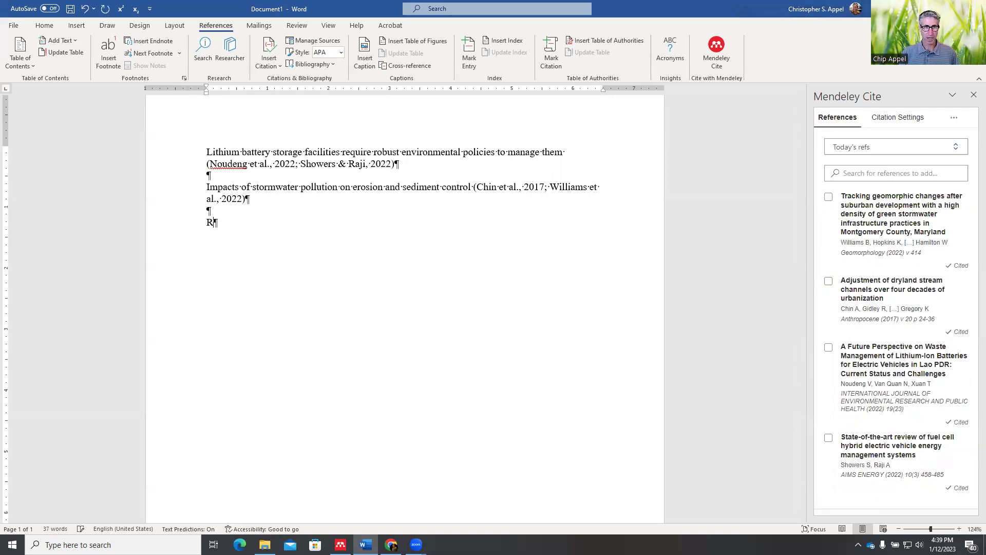
Step: Enter the heading "Bibliography" and add two empty lines beneath it
text(Bibi)
key(BackSpace)
text(liography)
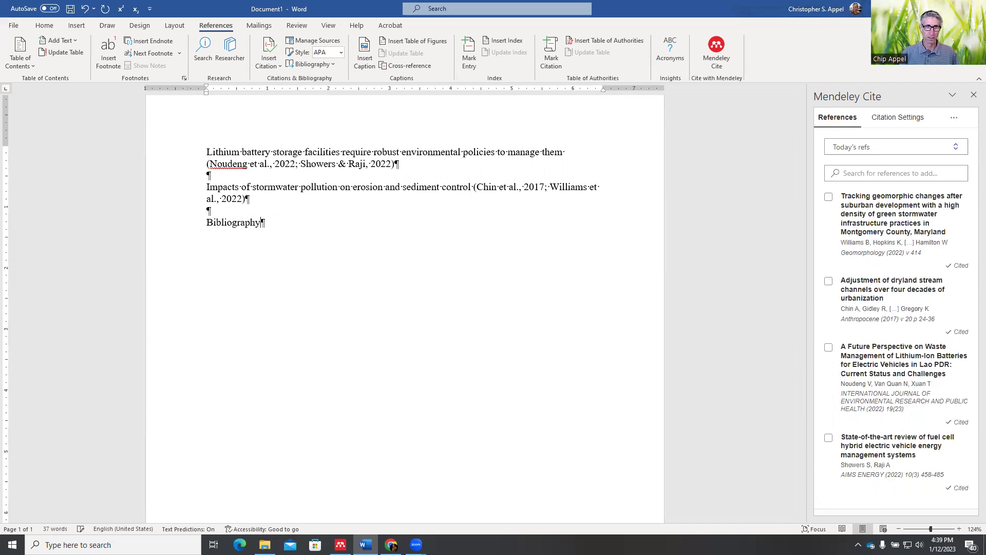
key(Return)
key(Return)
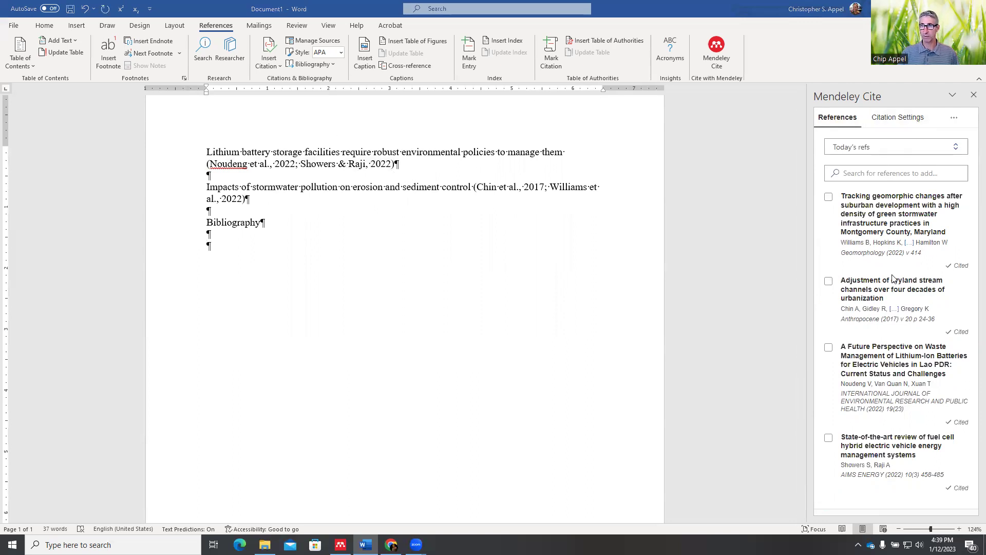
Step: Insert the Mendeley bibliography of the cited references at the cursor location below the Bibliography heading
click(952, 122)
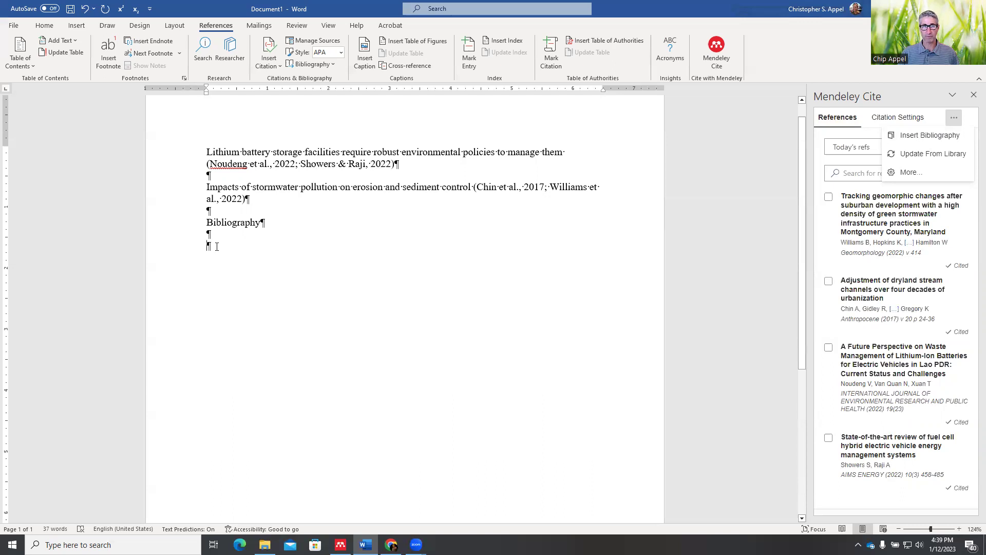
click(921, 137)
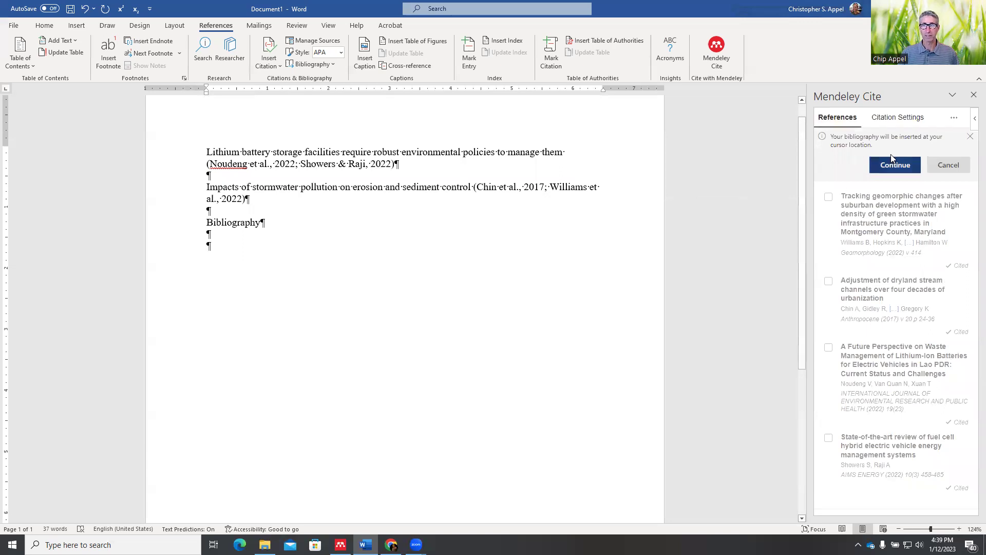
click(904, 165)
scroll(513, 284, up, 4)
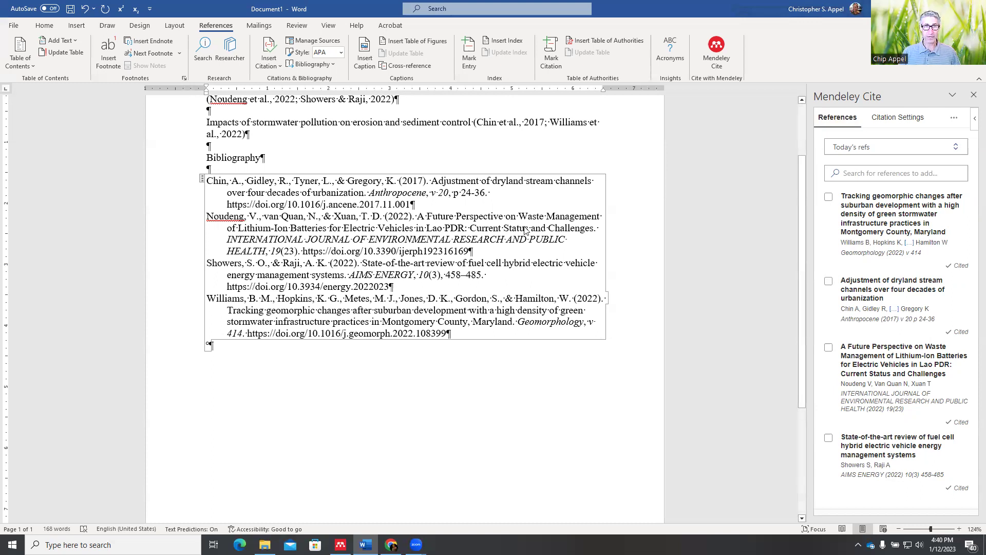
Step: Switch to Mendeley Reference Manager and examine the lithium-ion battery waste management reference's details, including its journal name, and close the details
key(alt+Tab)
key(alt+Tab)
key(alt+Tab)
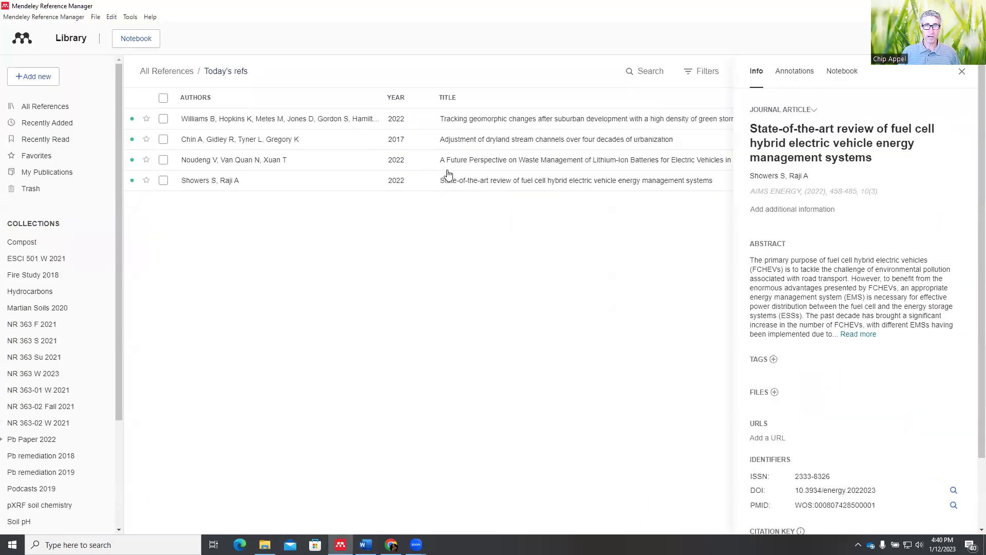
click(485, 169)
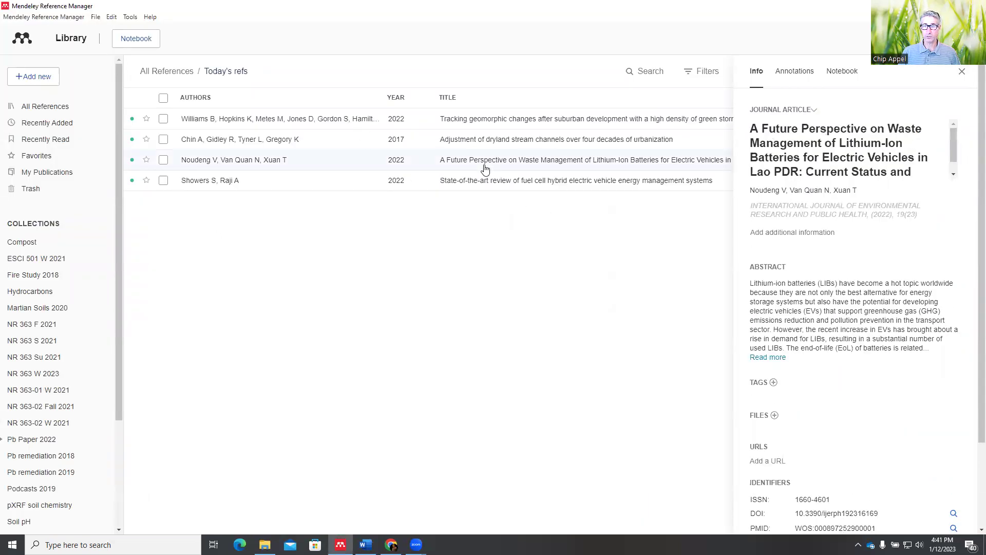
scroll(868, 288, down, 2)
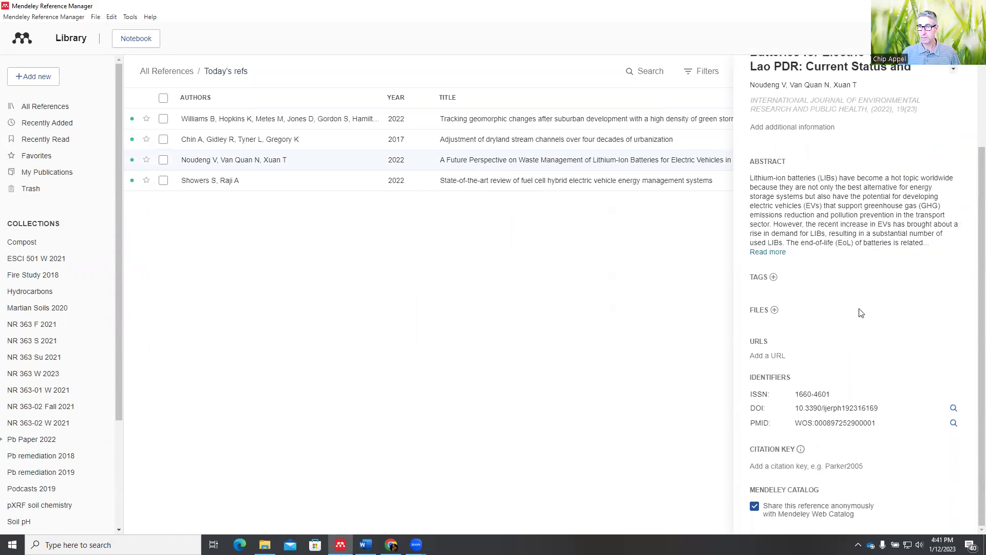
scroll(854, 339, up, 2)
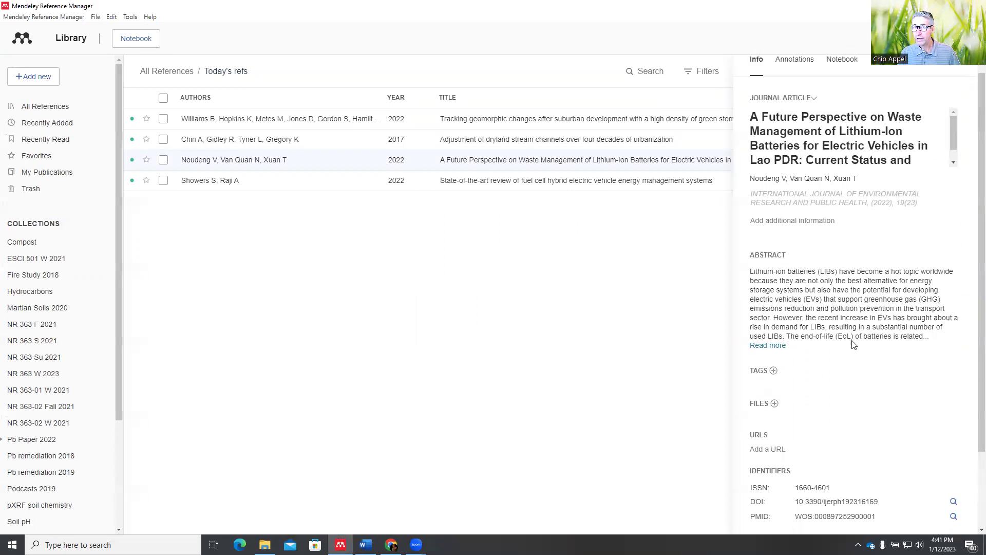
click(855, 219)
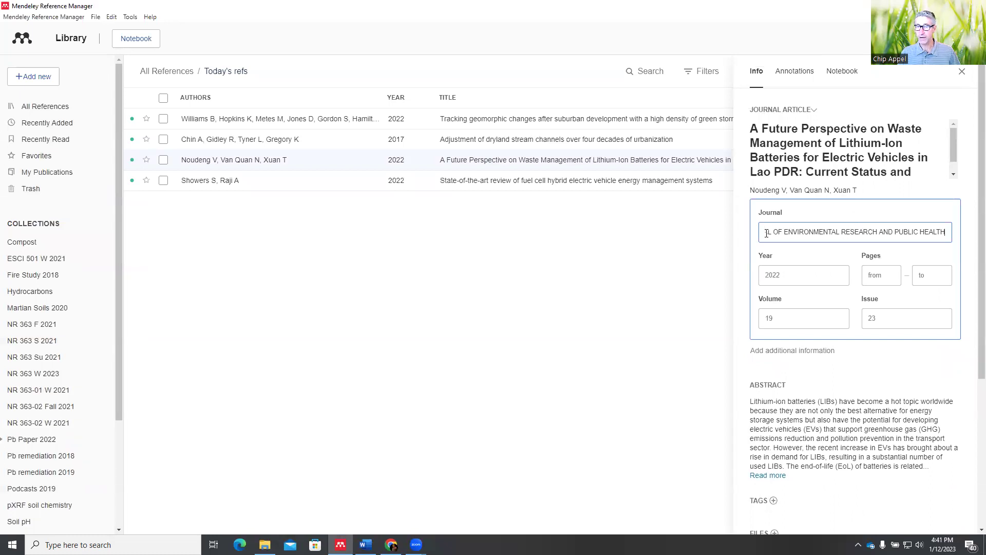
drag(766, 233, 955, 240)
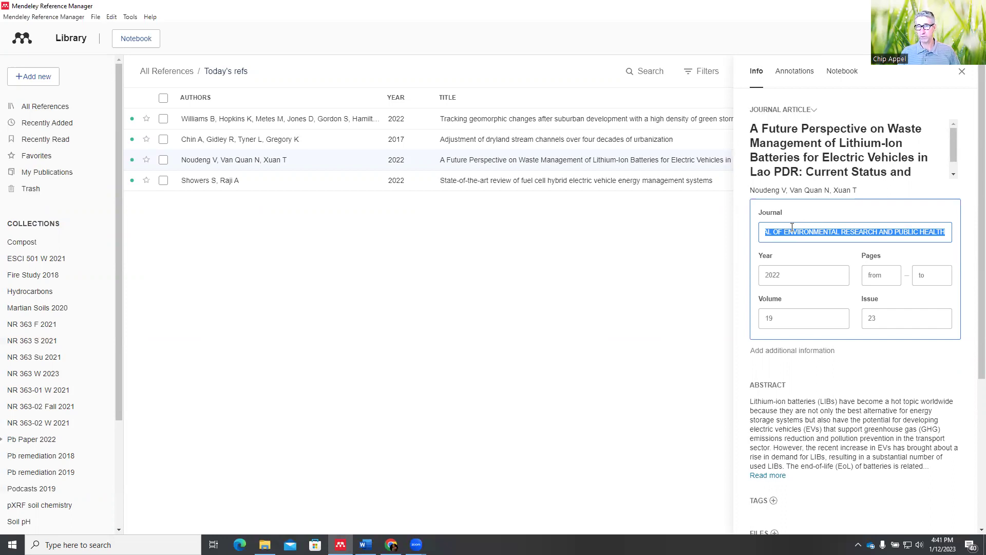
click(961, 72)
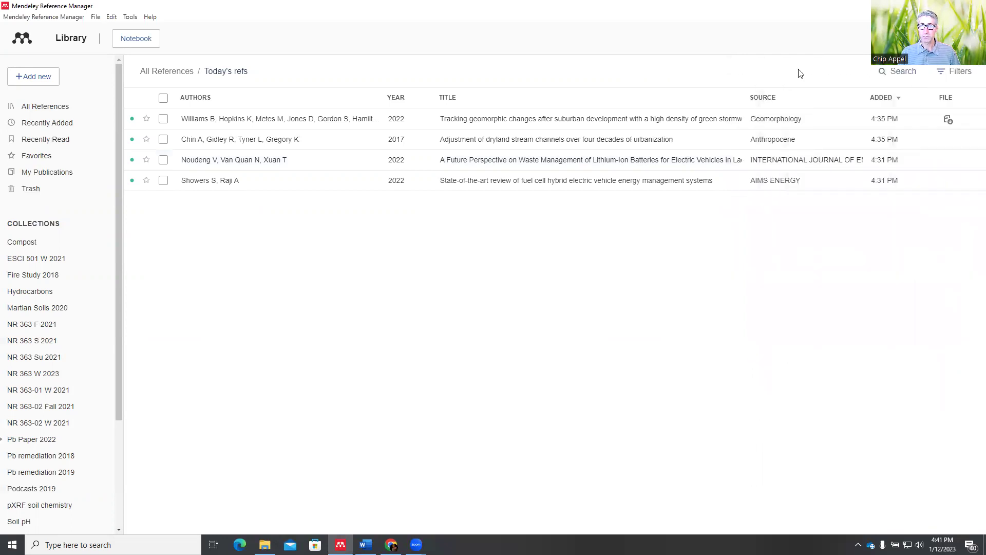